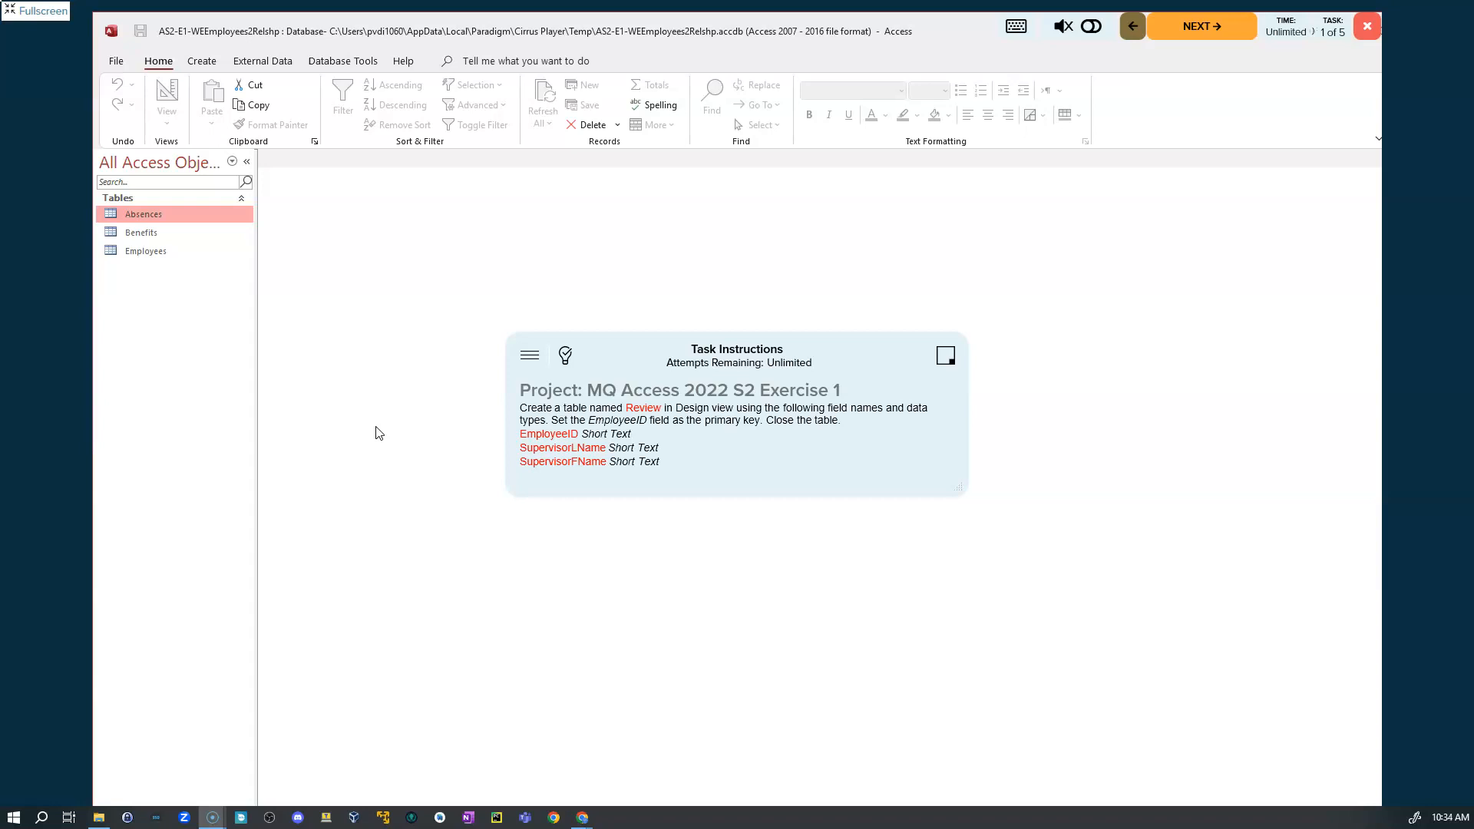
Show the answer key for task 1 and move the task instructions box out of the way of the work area
left_click(390, 424)
left_click(566, 357)
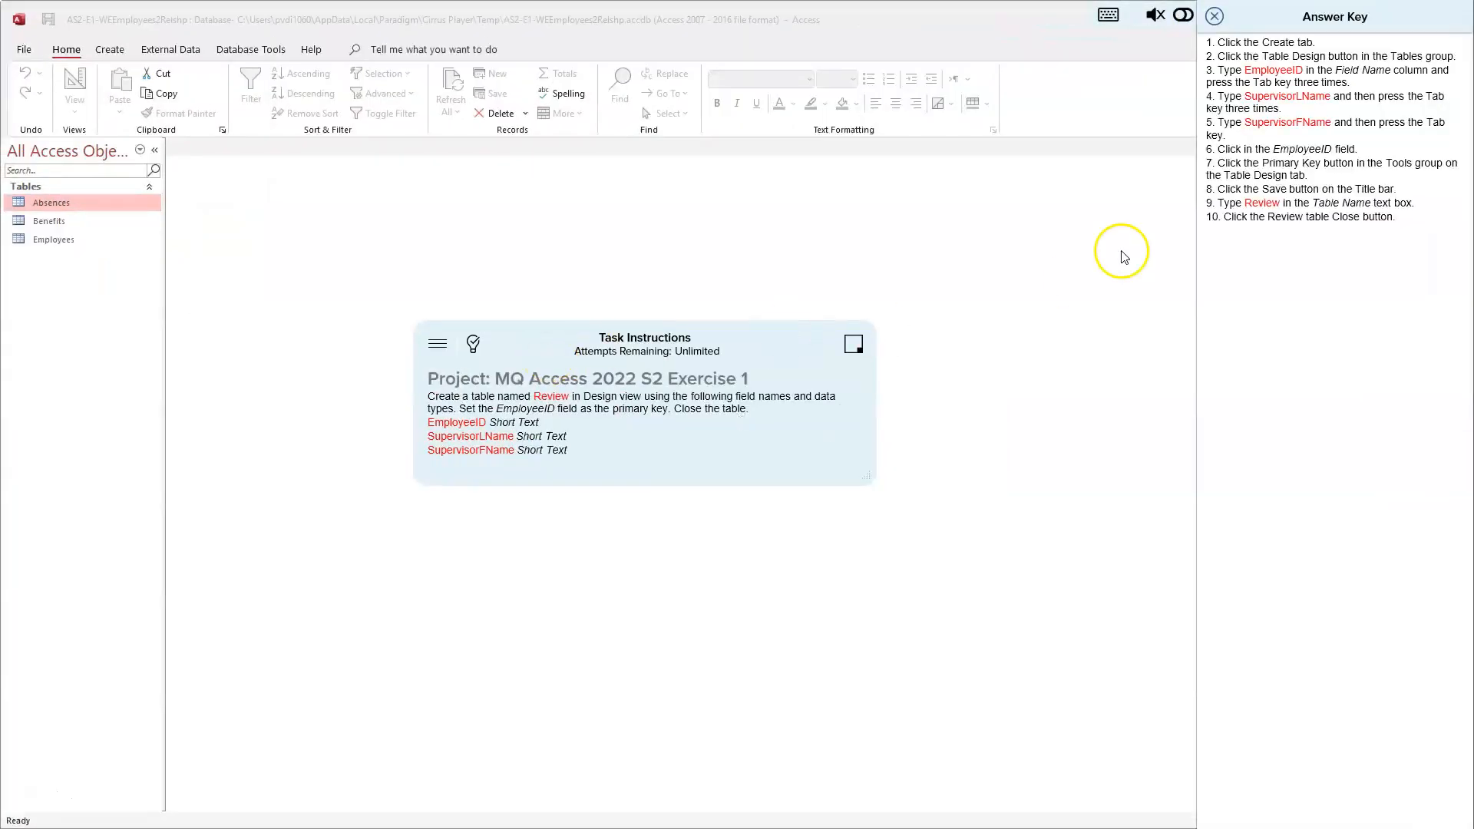
left_click_drag(665, 338, 1352, 750)
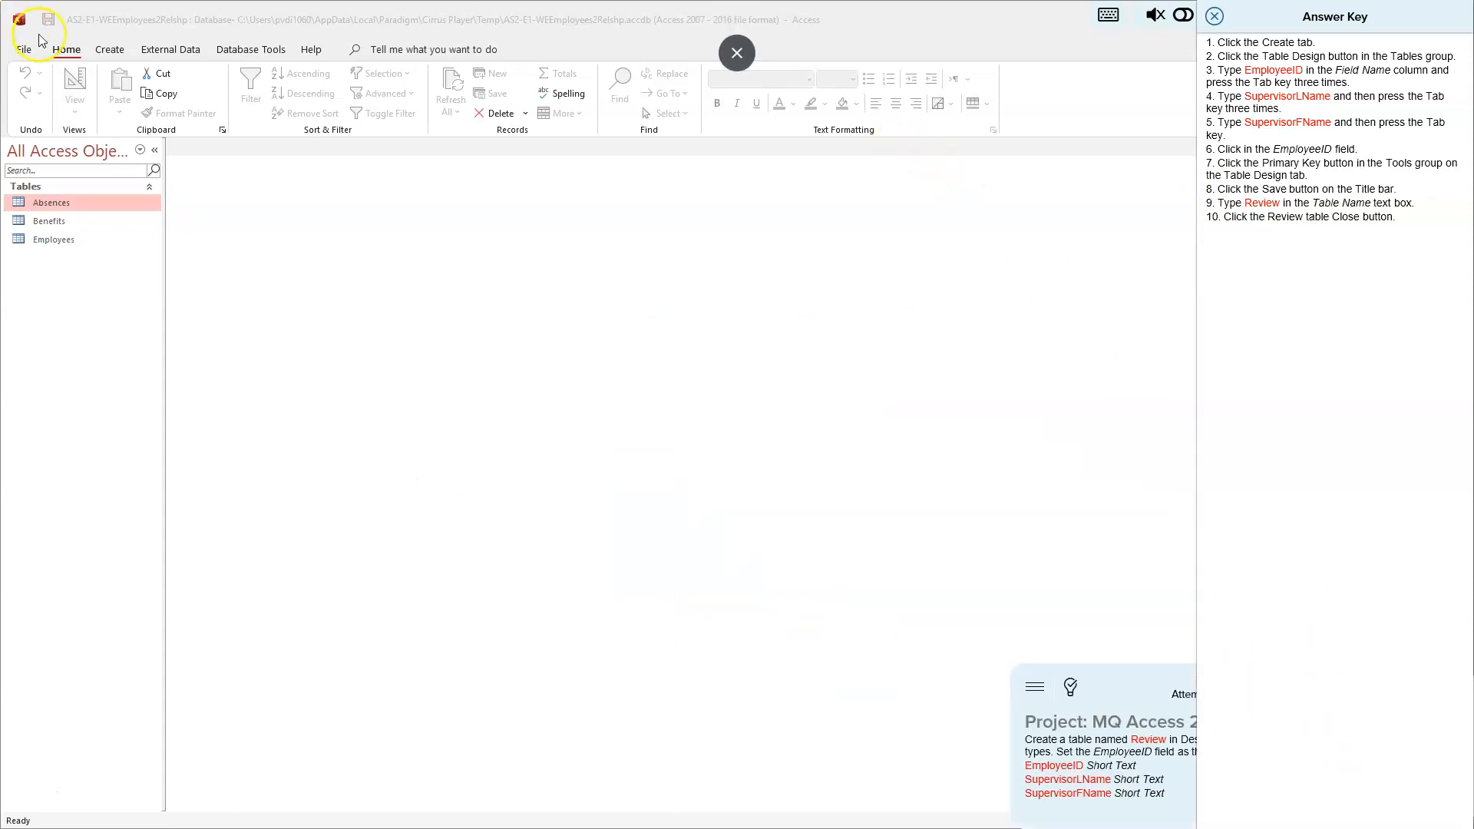
Create a new blank table in Design view
left_click(114, 56)
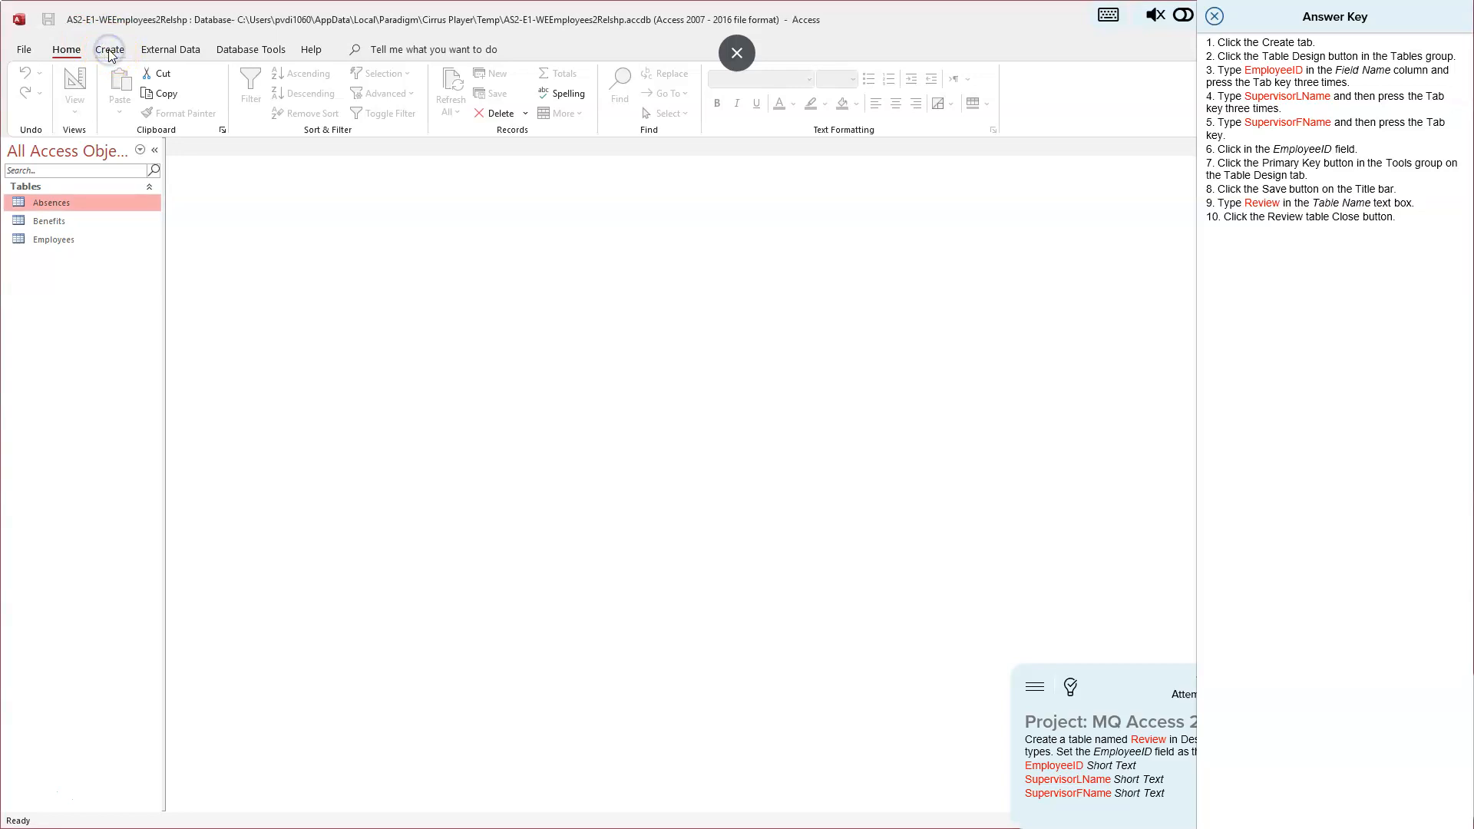
left_click(109, 50)
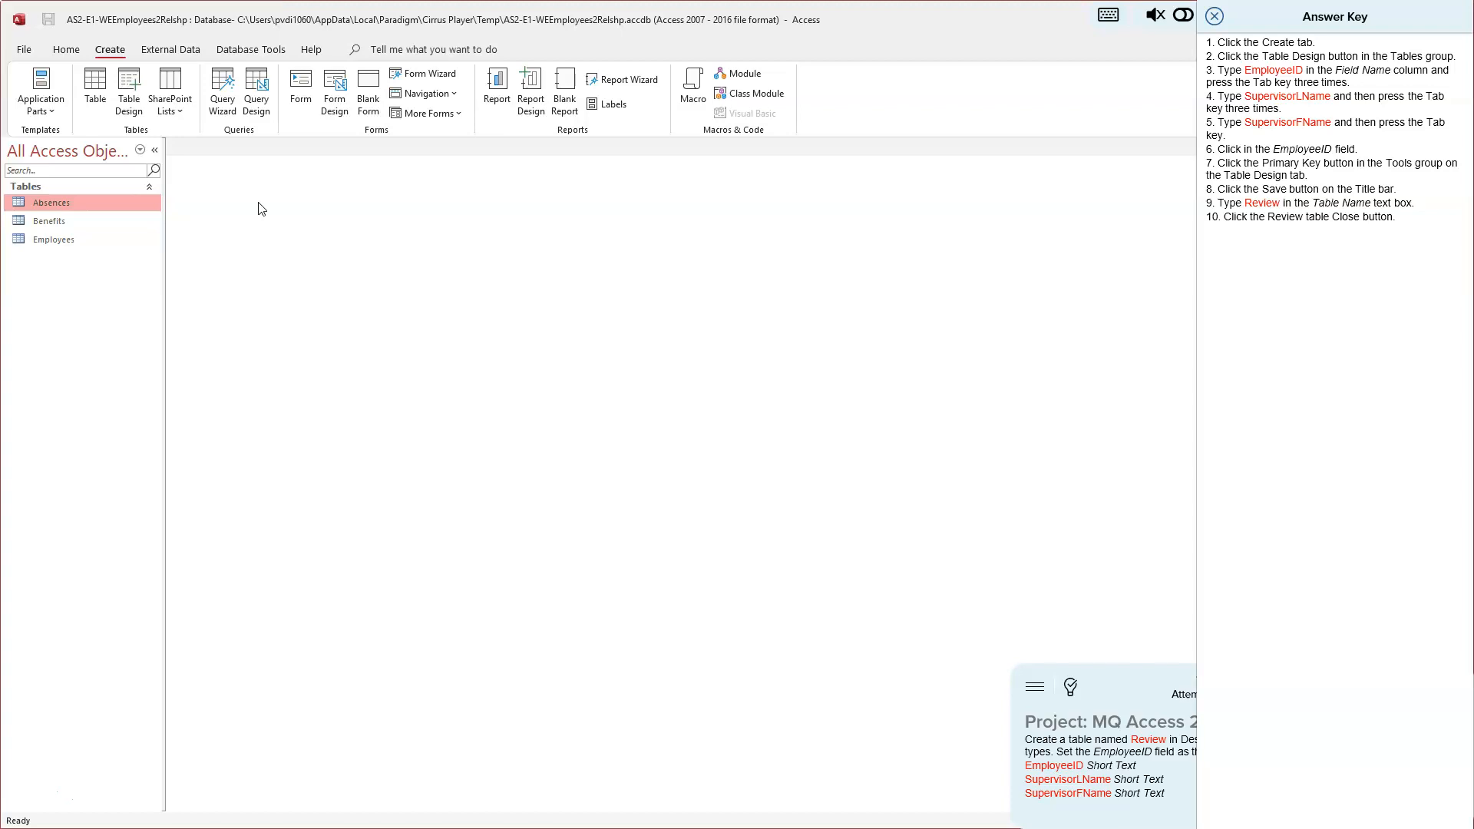
left_click(135, 129)
left_click(131, 81)
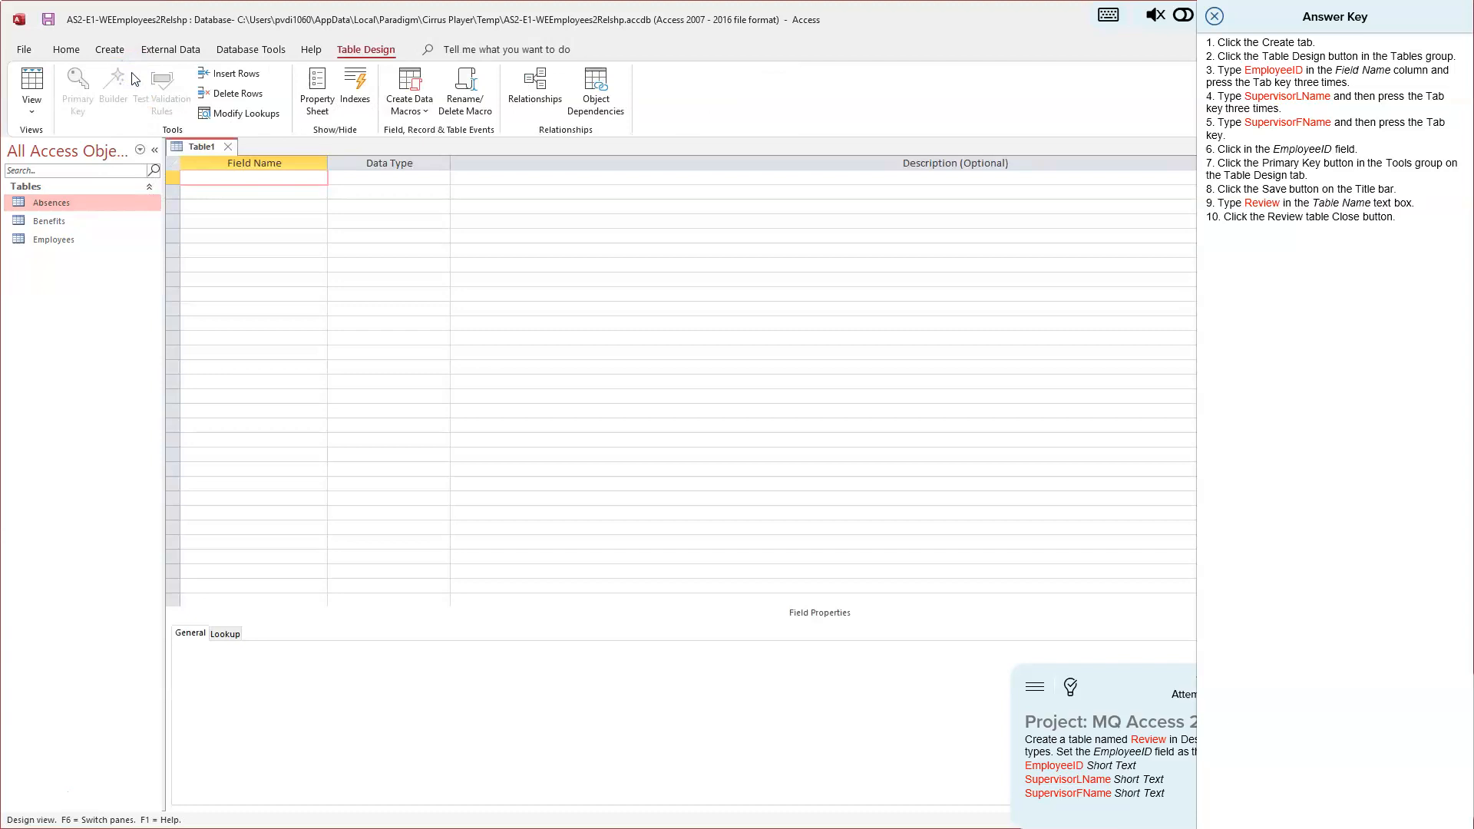
Add the fields EmployeeID, SupervisorLName and SupervisorFName to the new table, each with the Short Text data type
type("EmployeeID")
key("Tab")
key("Tab")
key("Tab")
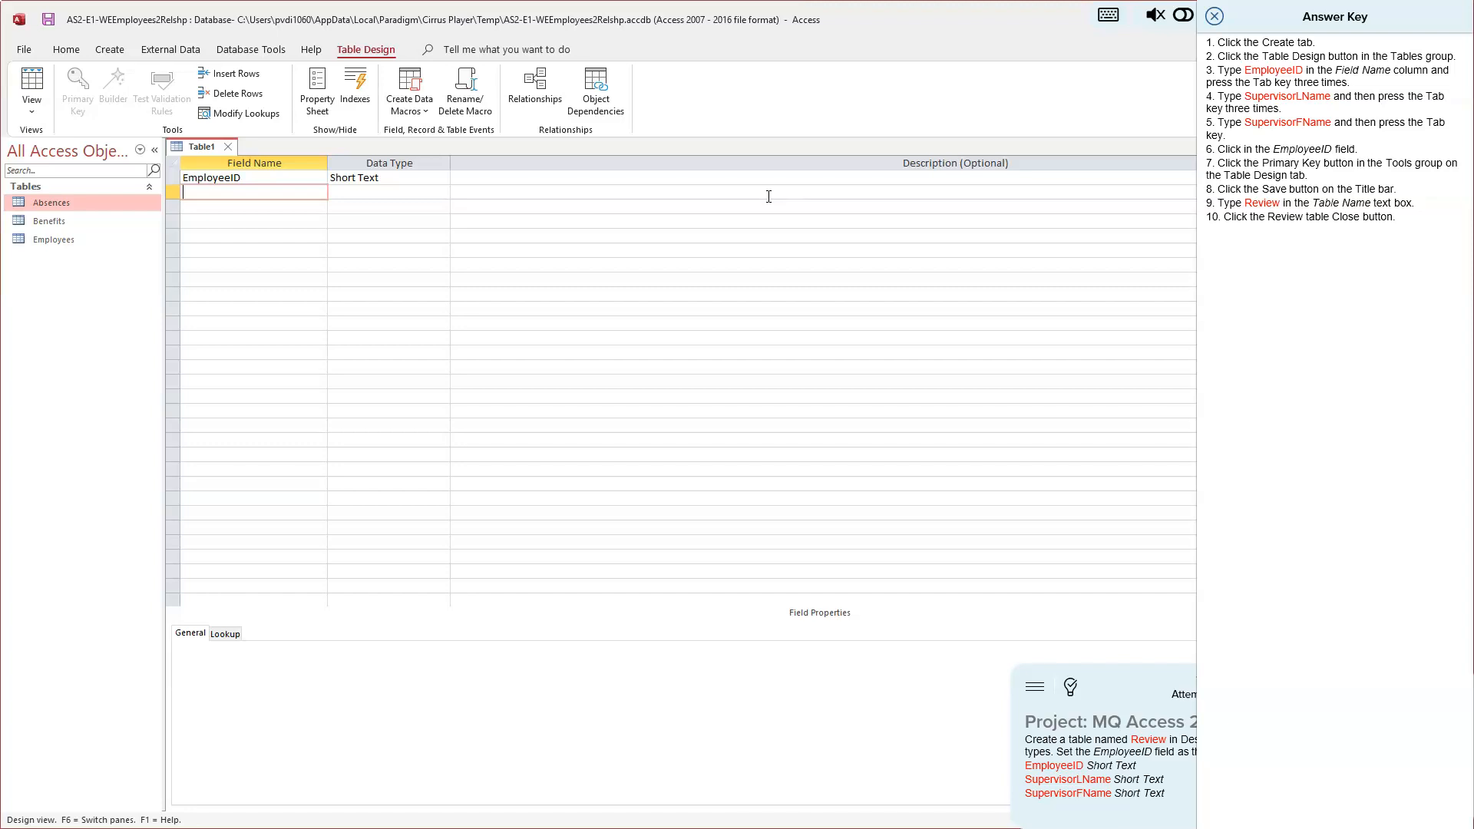
type("SupervisorLName")
key("Tab")
key("Tab")
key("Tab")
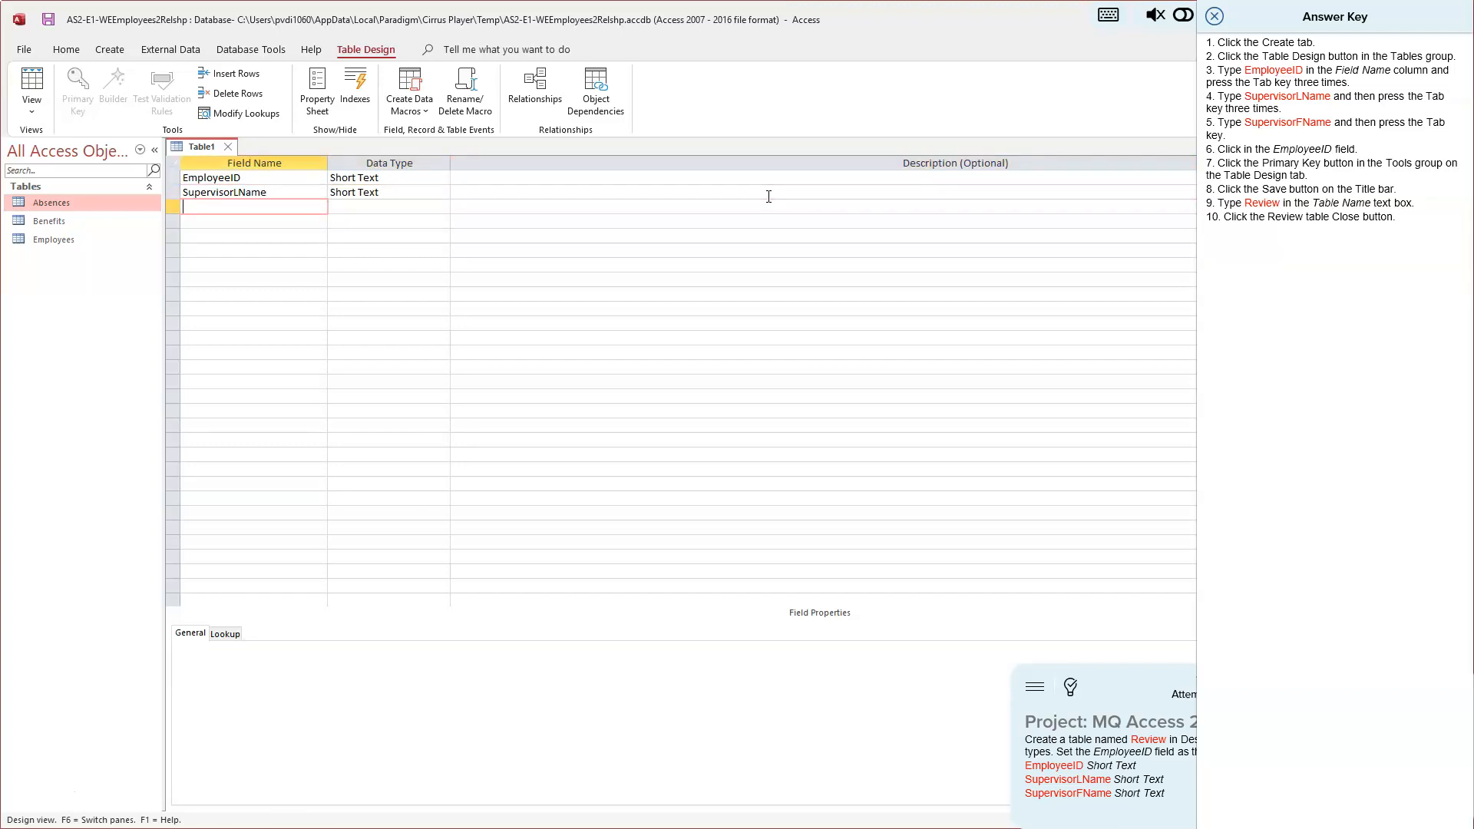
type("SupervisorFName")
key("Tab")
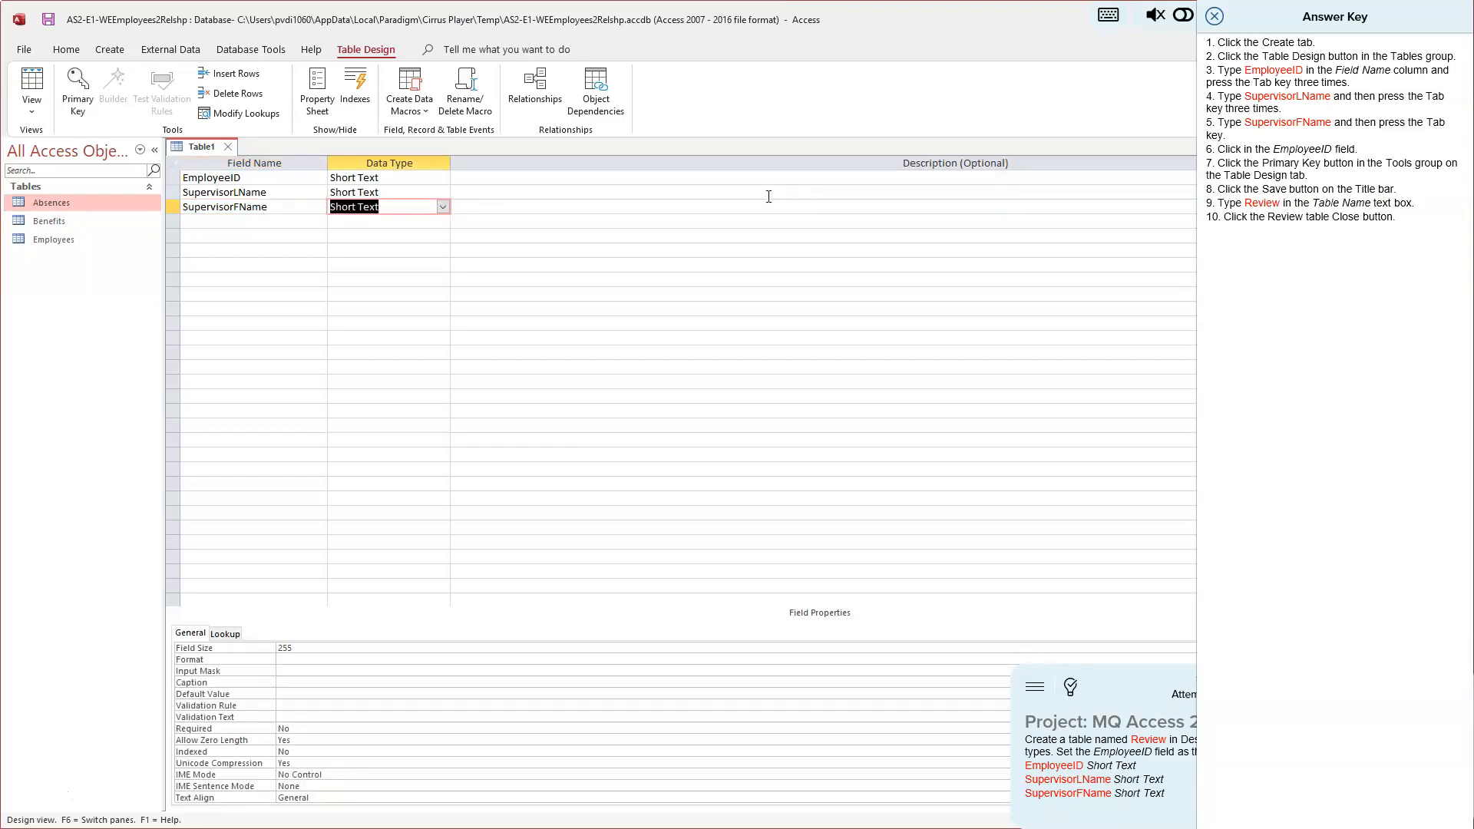
Set the EmployeeID field as the primary key of the new table
left_click(759, 186)
left_click(172, 177)
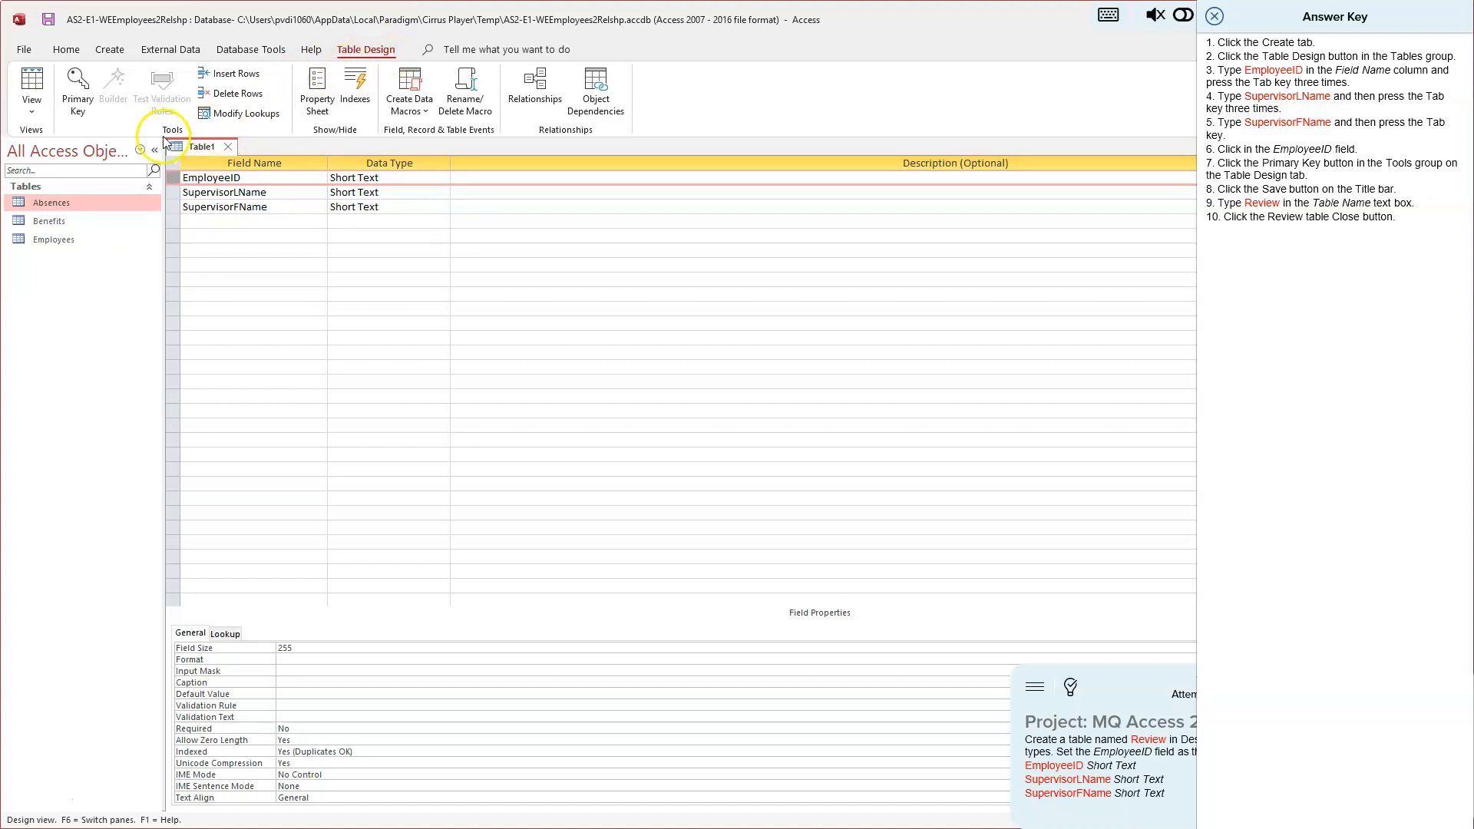
left_click(79, 92)
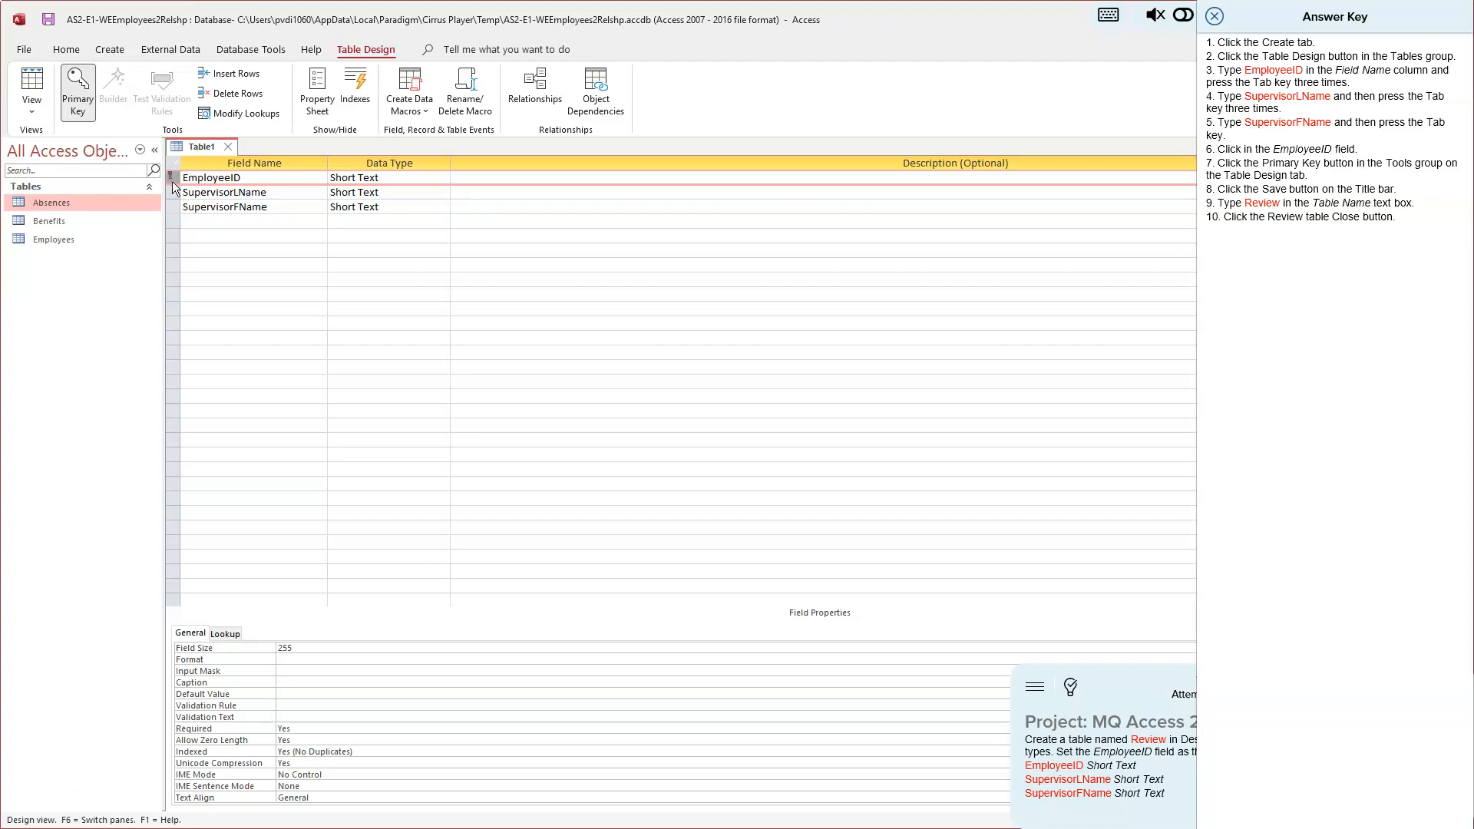
left_click(233, 178)
Save the new table with the name Review and close it
left_click(49, 21)
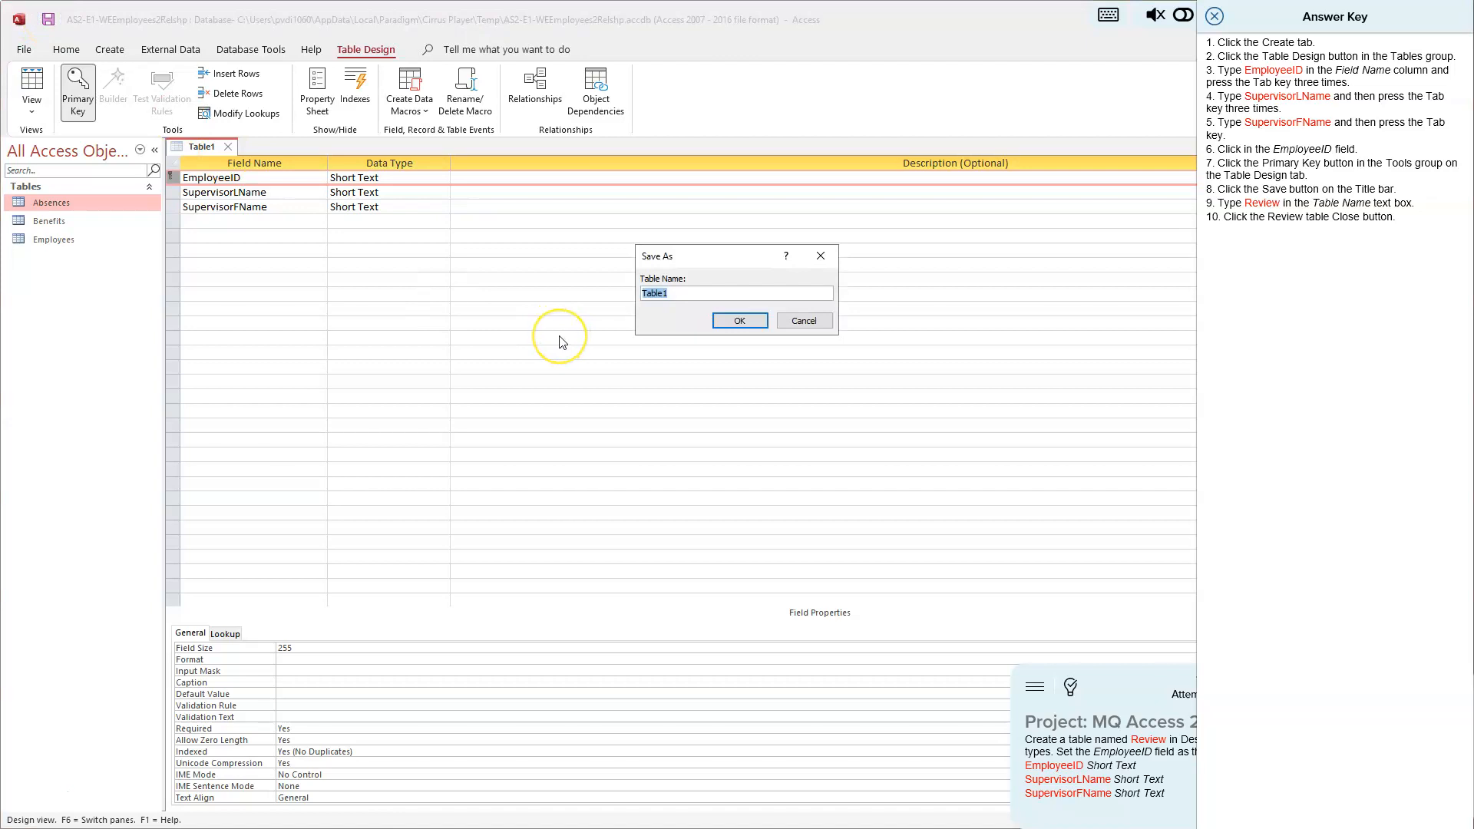
type("Review")
left_click(740, 321)
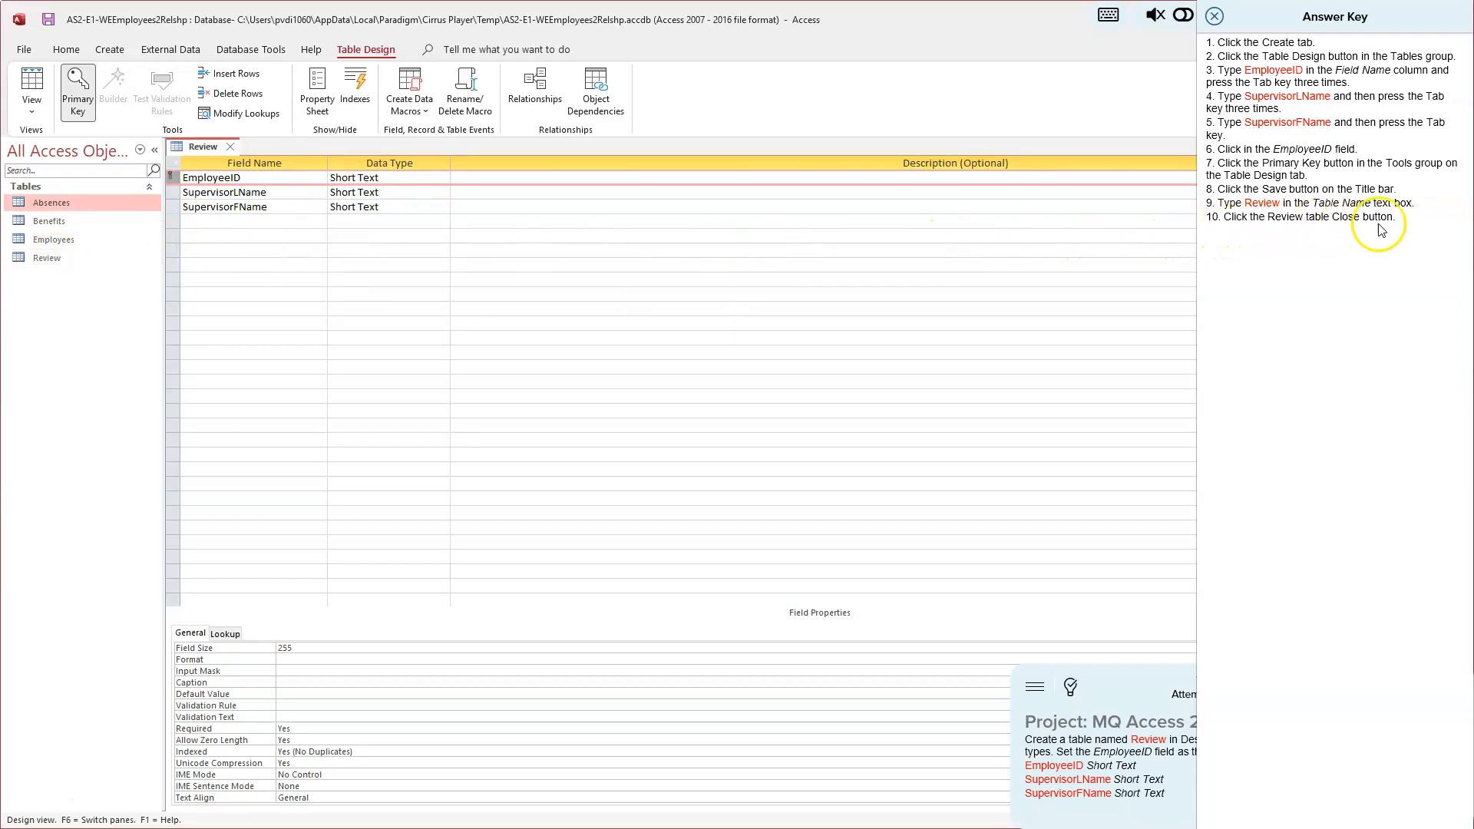
left_click(230, 146)
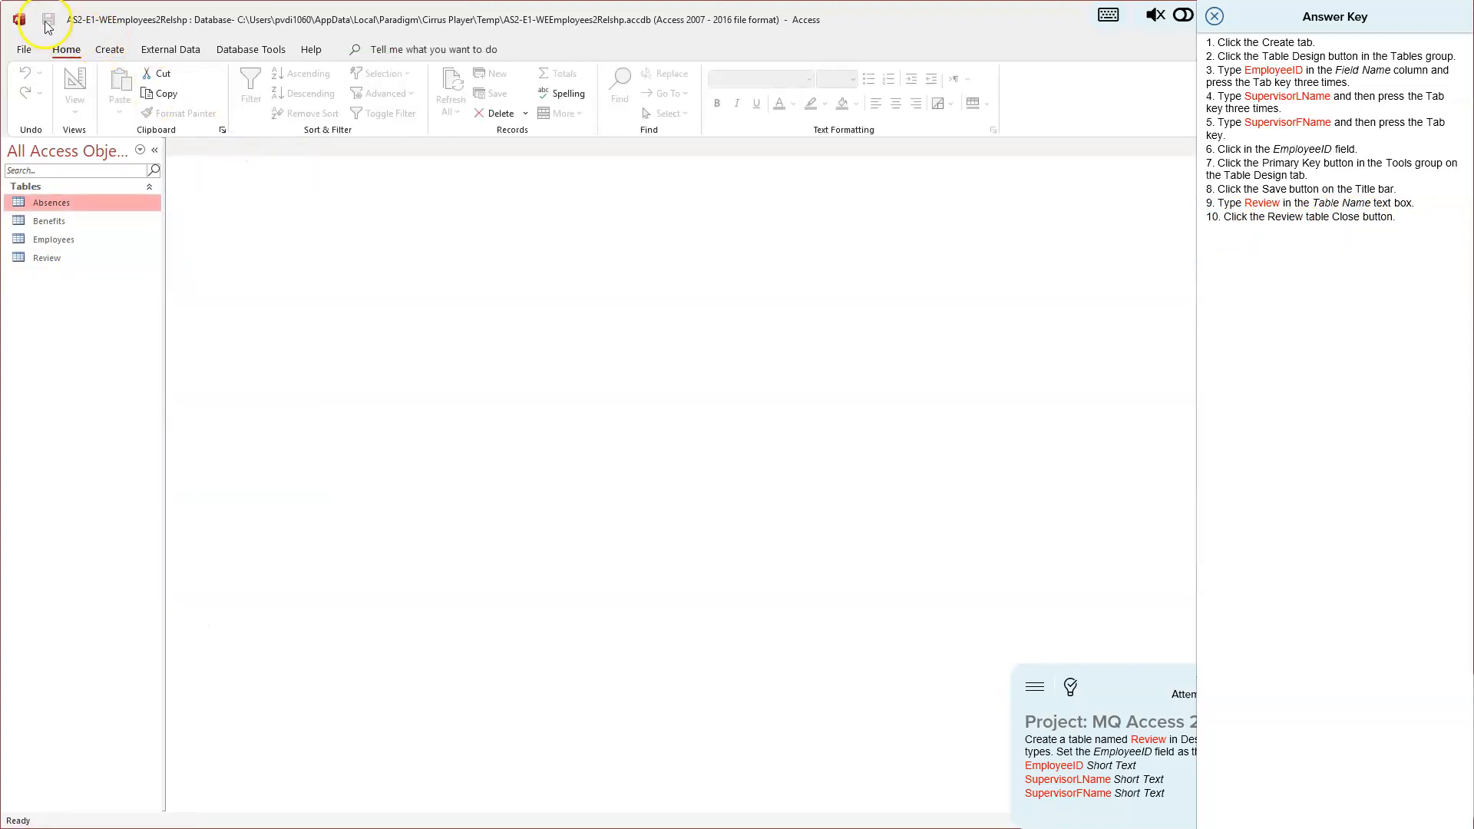
Advance to task 2 and show its answer key, with the task instructions box moved up just below the ribbon
left_click(1216, 17)
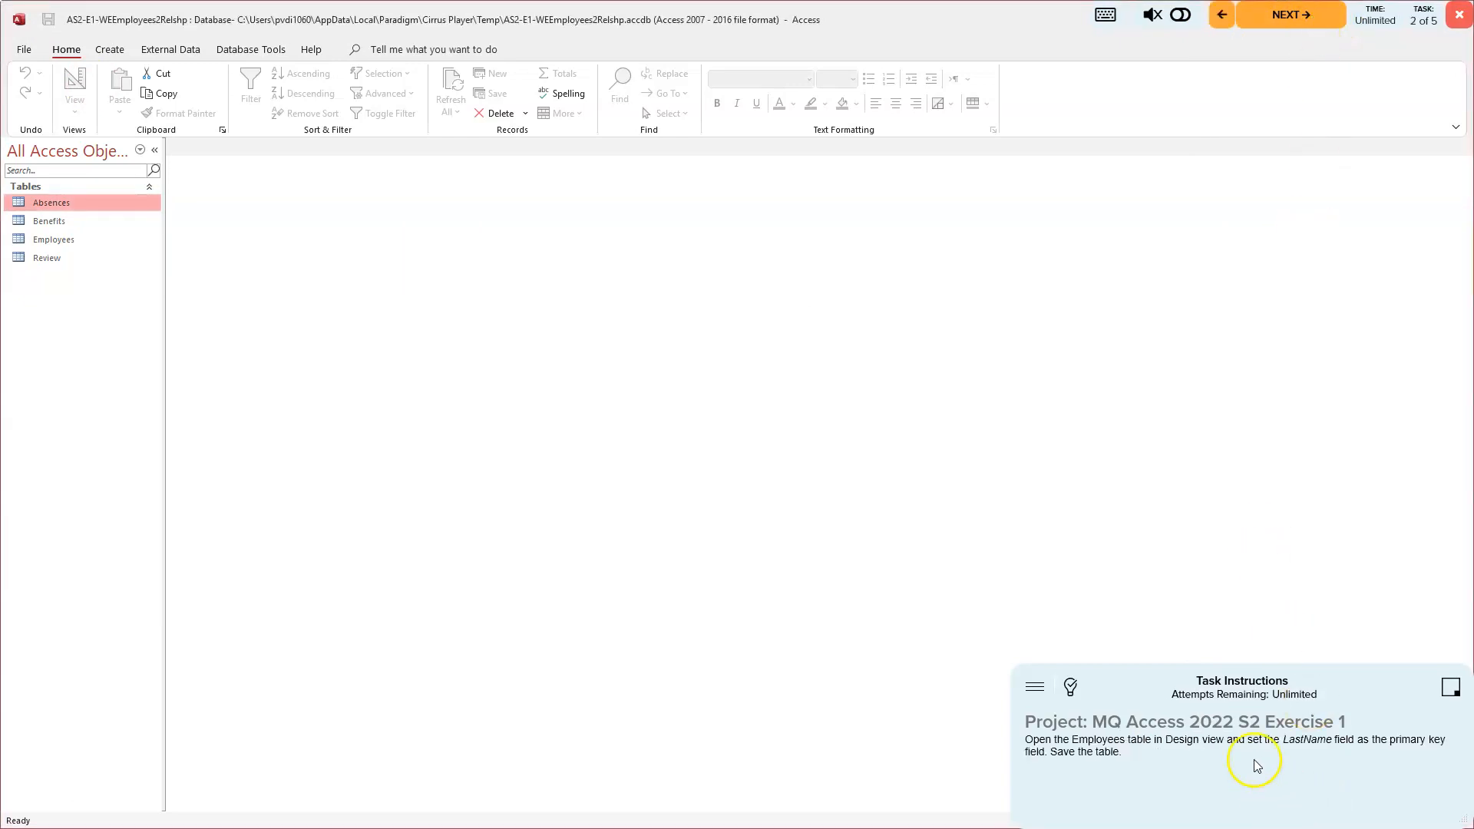
left_click_drag(1263, 683, 1247, 168)
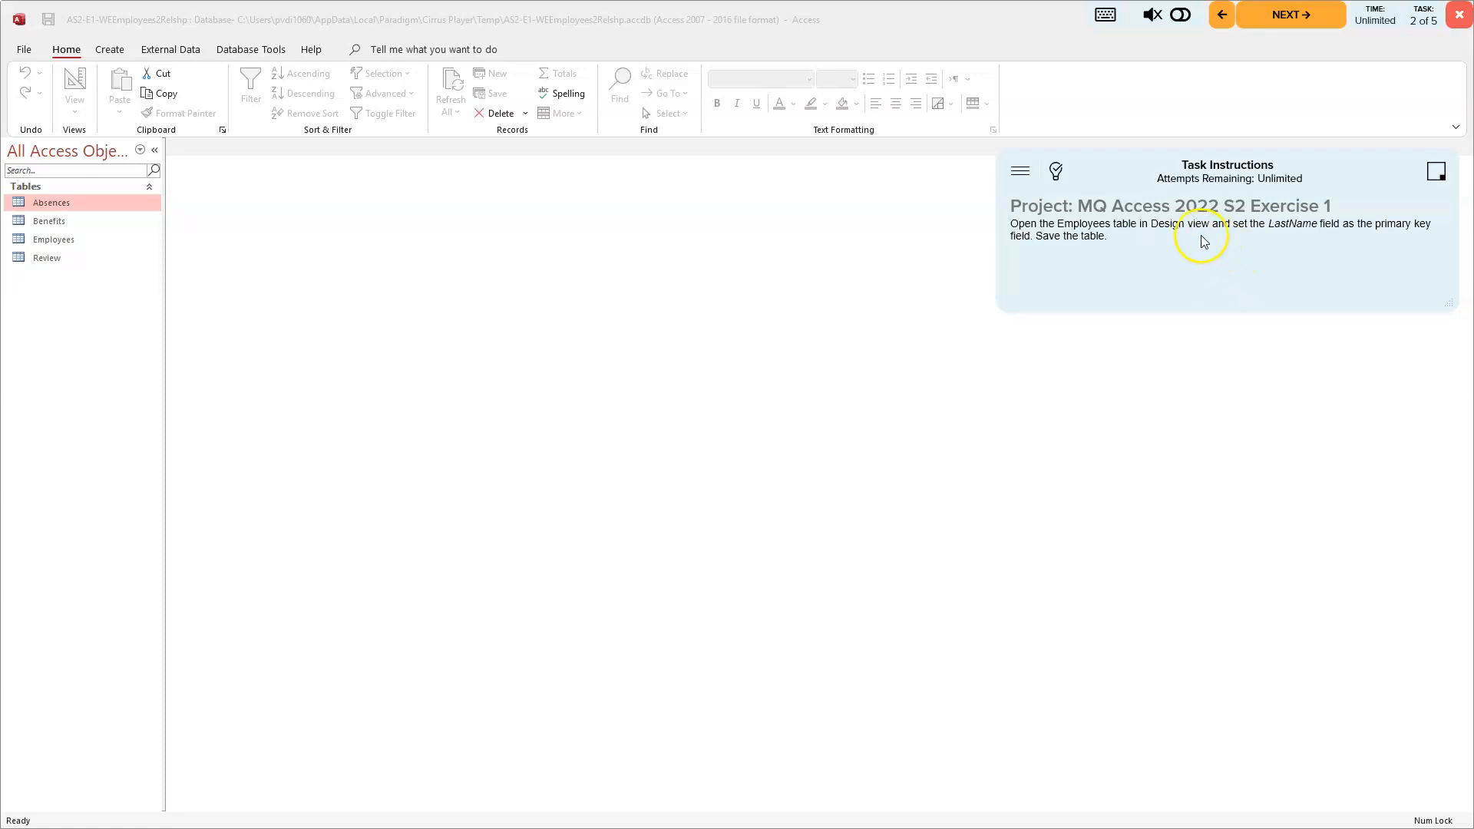
left_click(1057, 174)
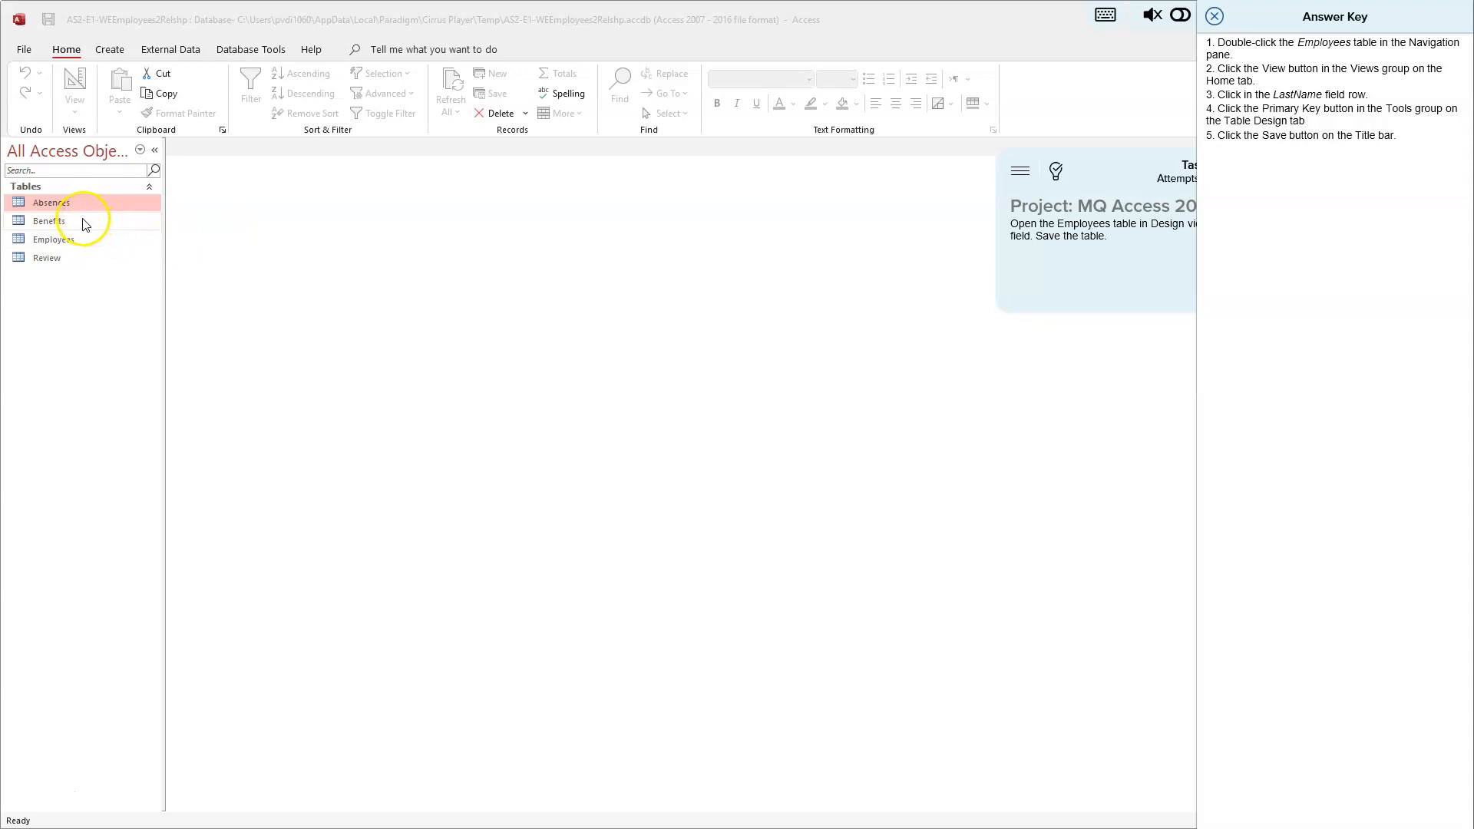
Open the Employees table and switch it to Design view
double_click(48, 241)
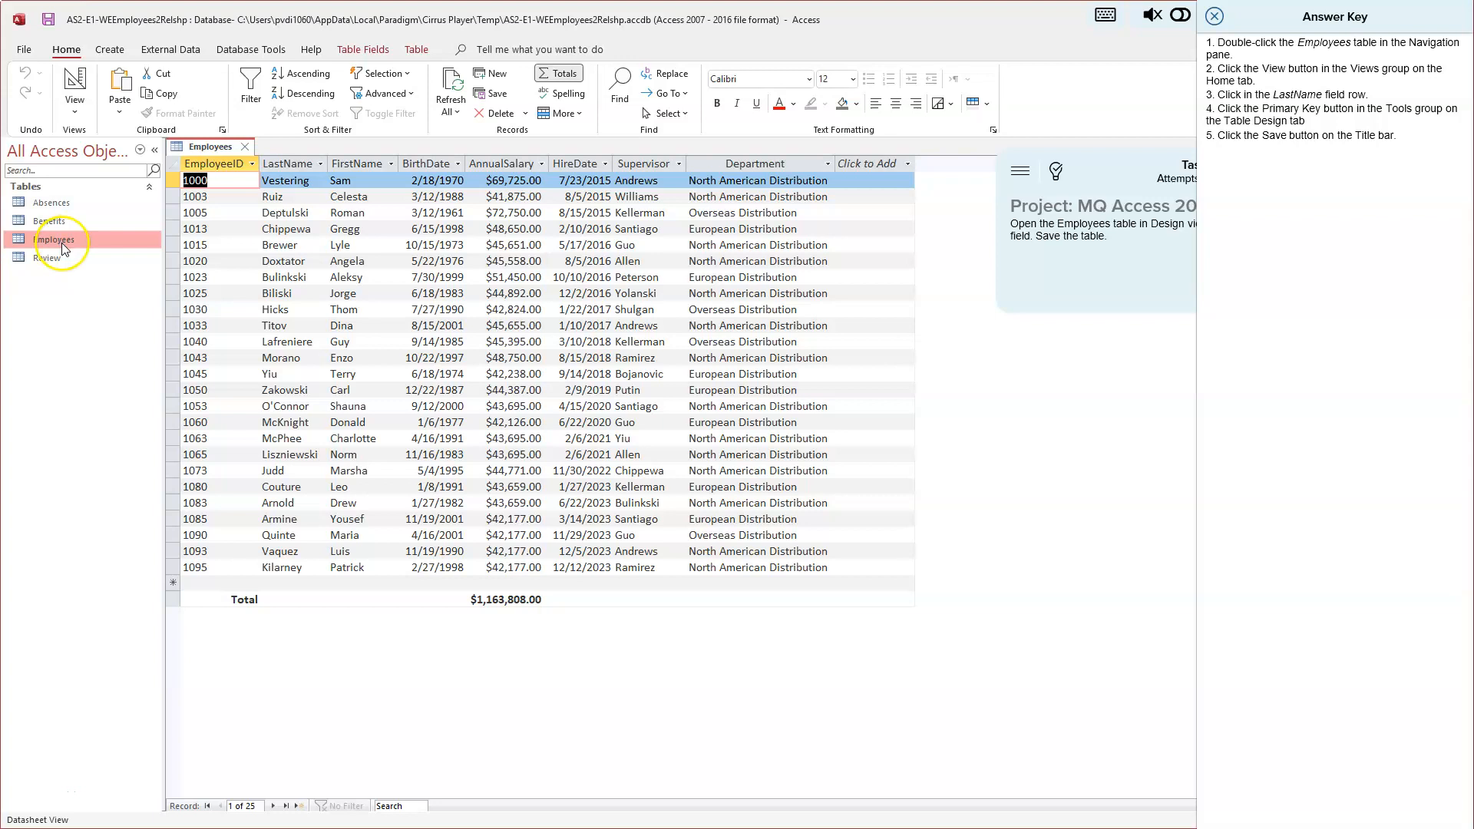
left_click(74, 105)
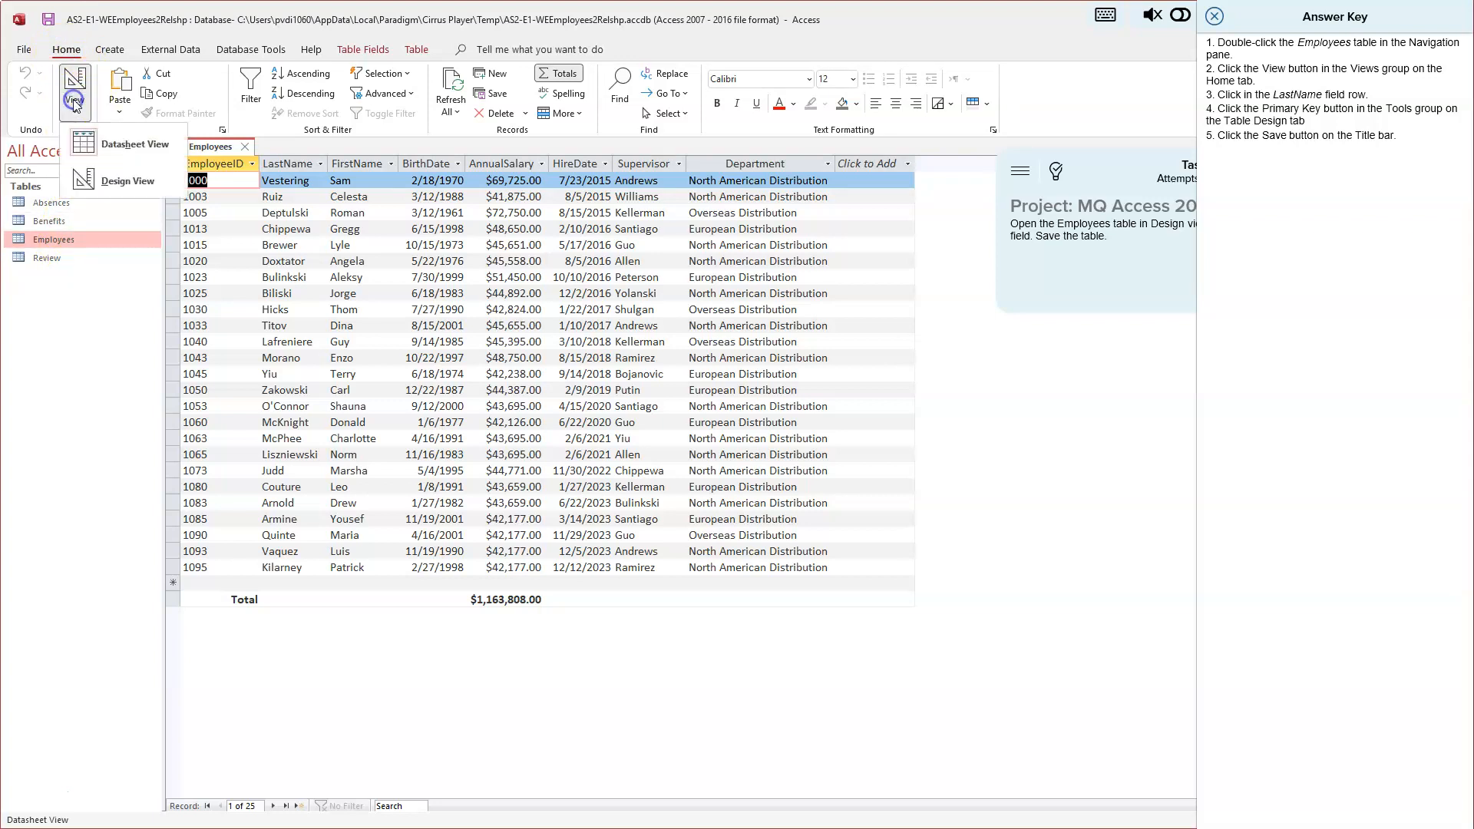
left_click(117, 182)
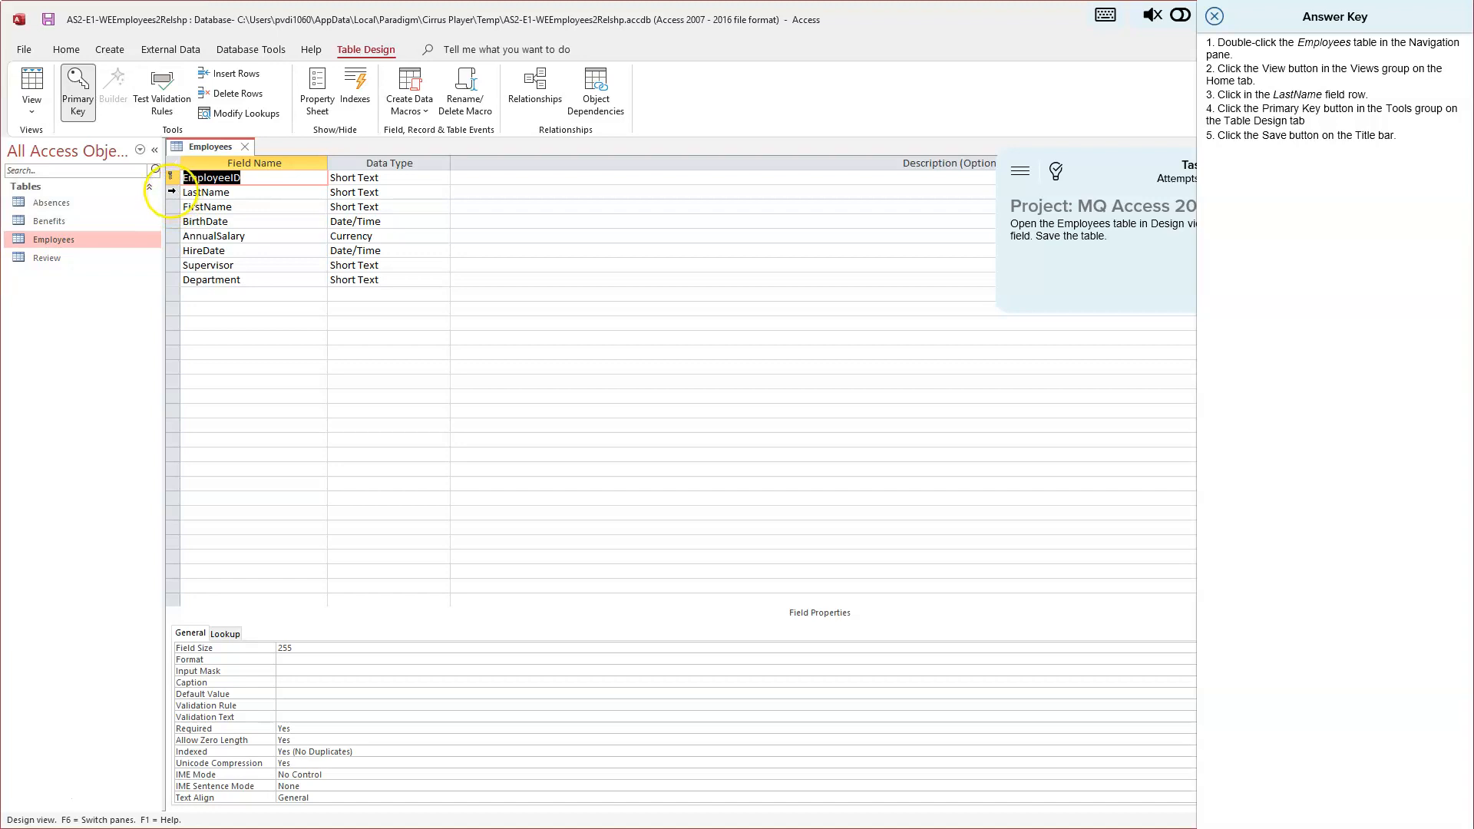
Make LastName the primary key of the Employees table and save the table
left_click(172, 191)
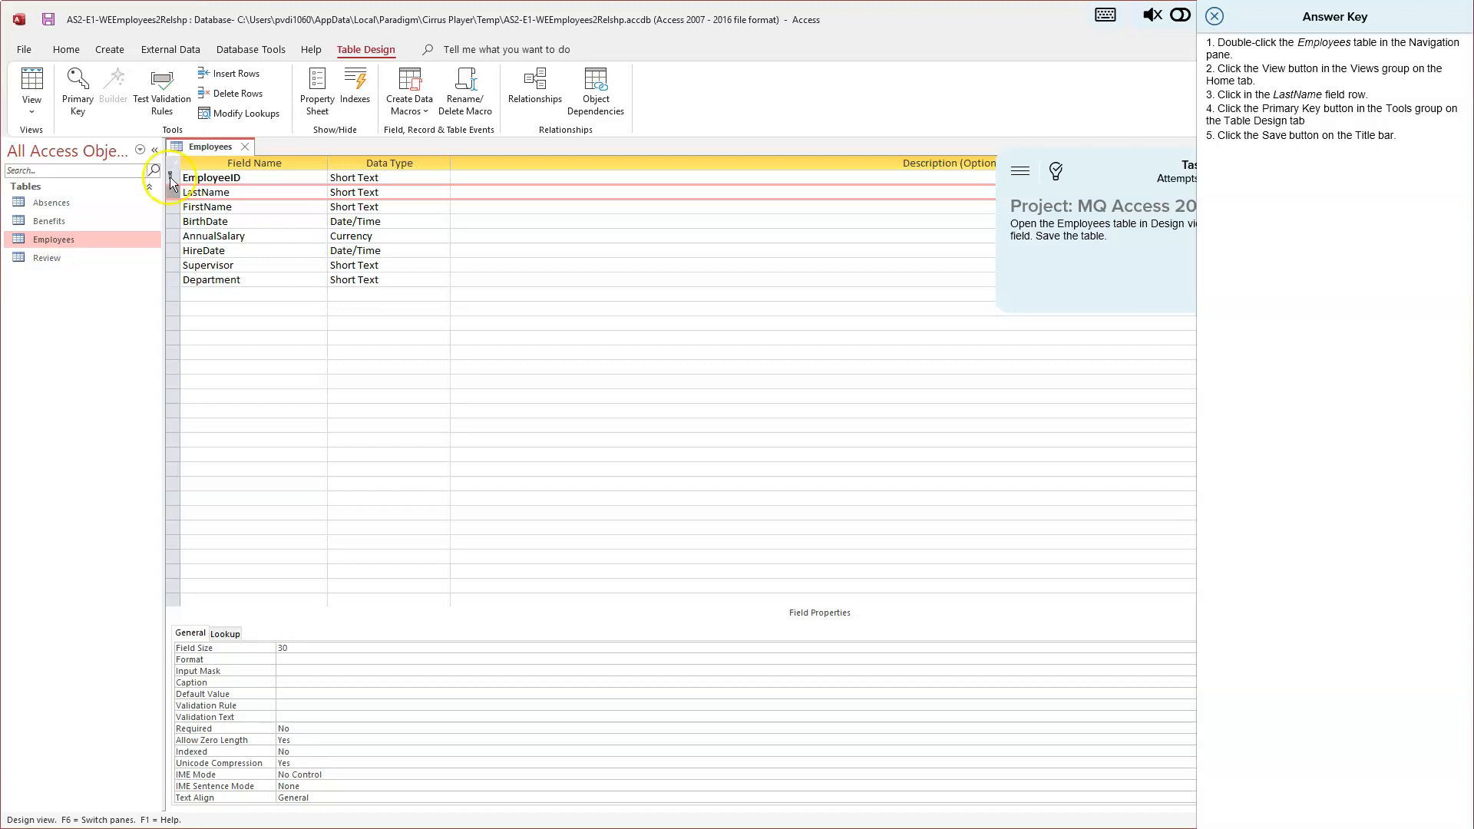
left_click(81, 92)
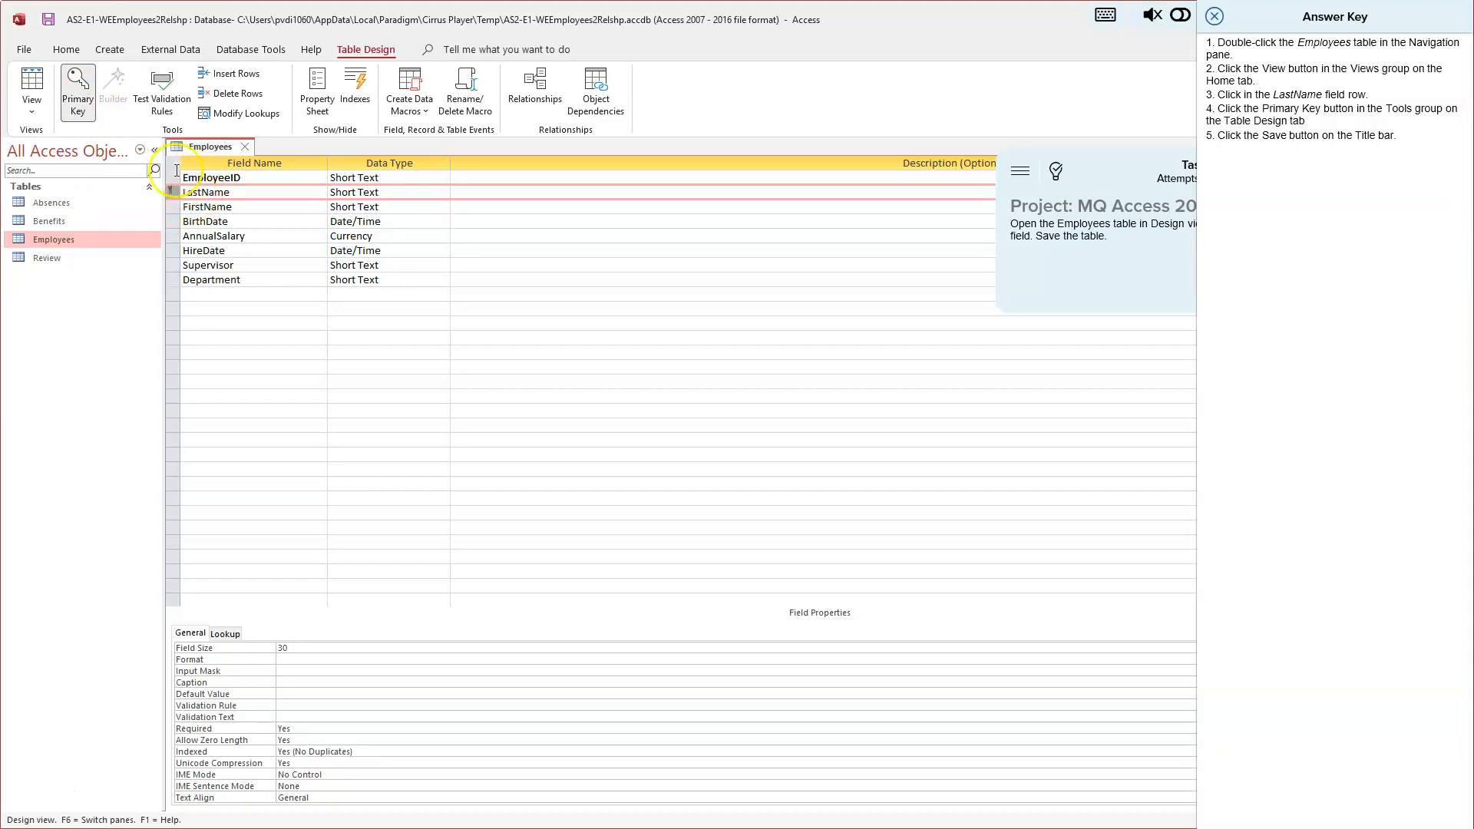
left_click(80, 85)
left_click(48, 21)
Advance to task 3 and show its answer key, reading the first instruction
left_click(1215, 17)
left_click(1286, 16)
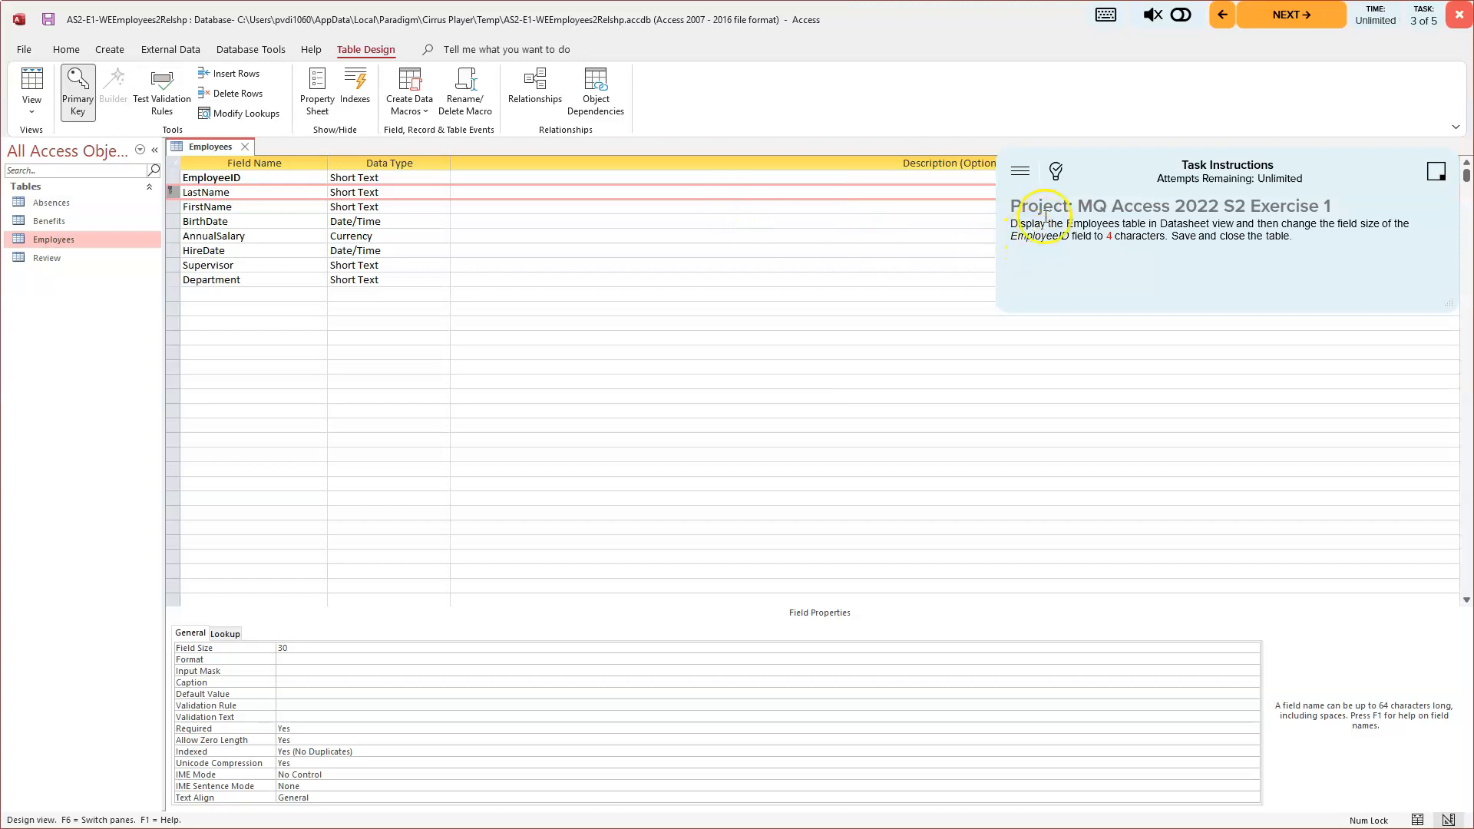
left_click(1056, 171)
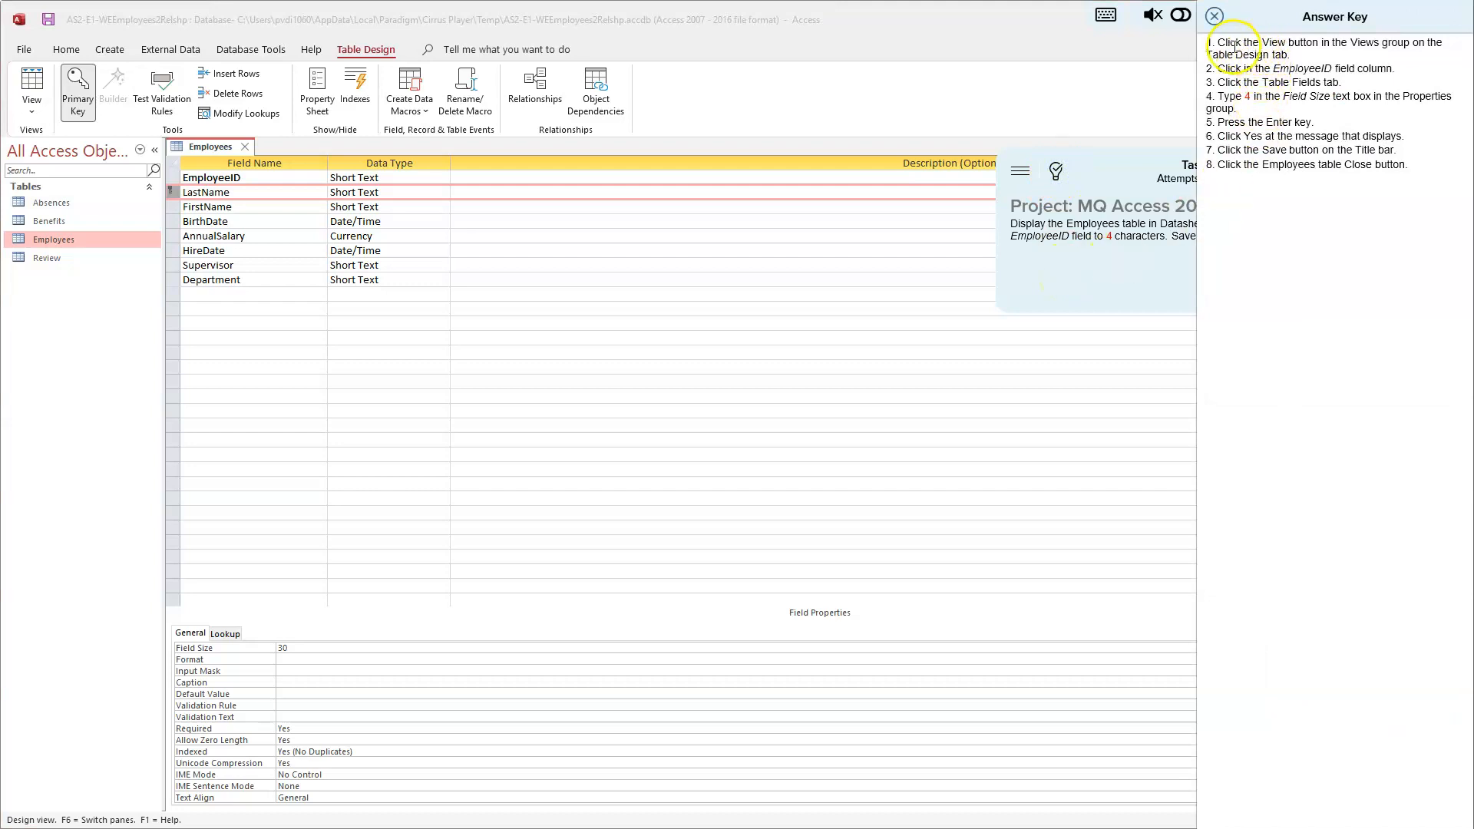
left_click_drag(1219, 44, 1314, 50)
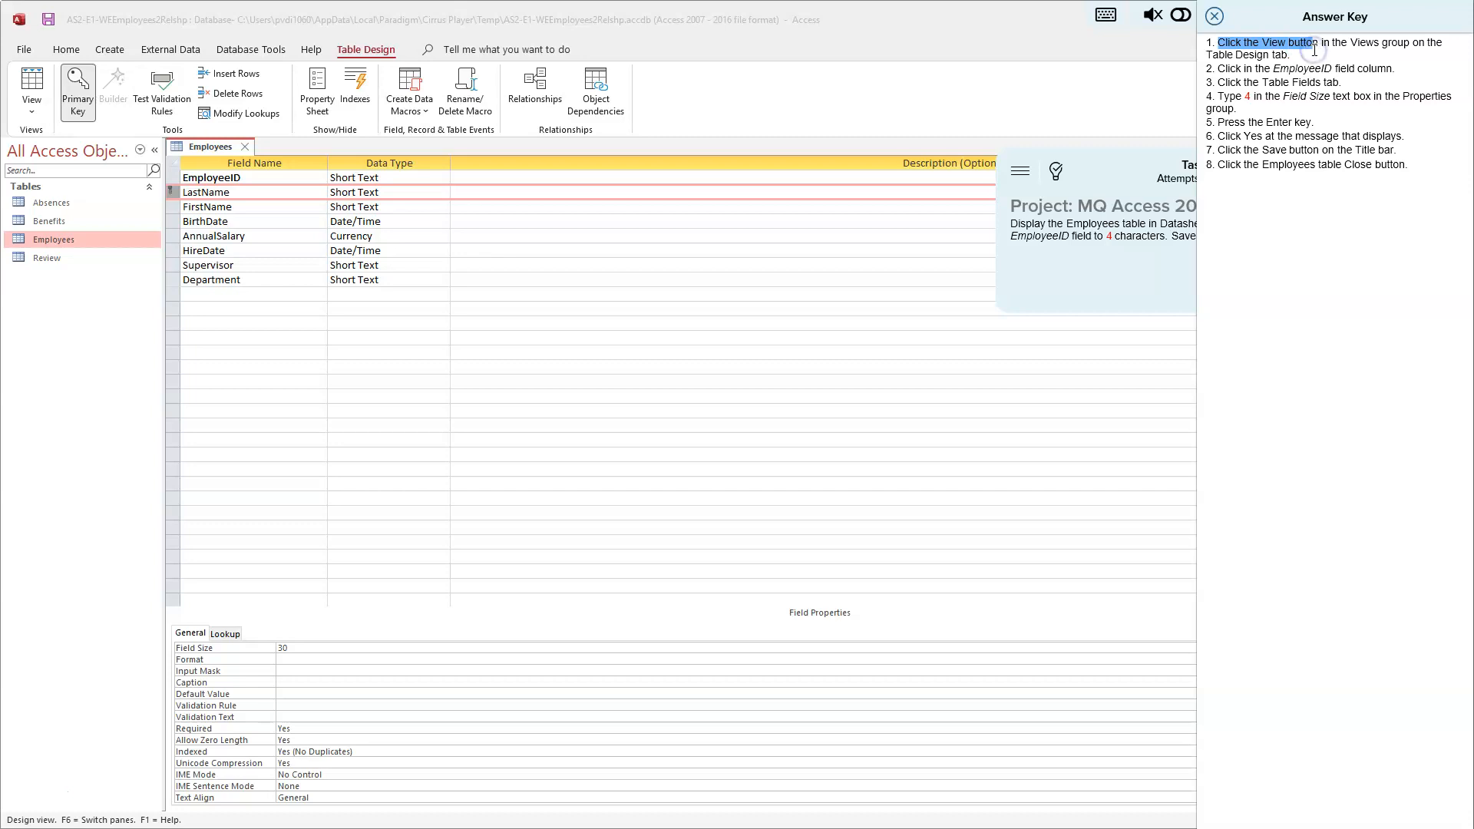
left_click(1267, 67)
Set the EmployeeID field size to 4 in the Design view of the Employees table
left_click(31, 104)
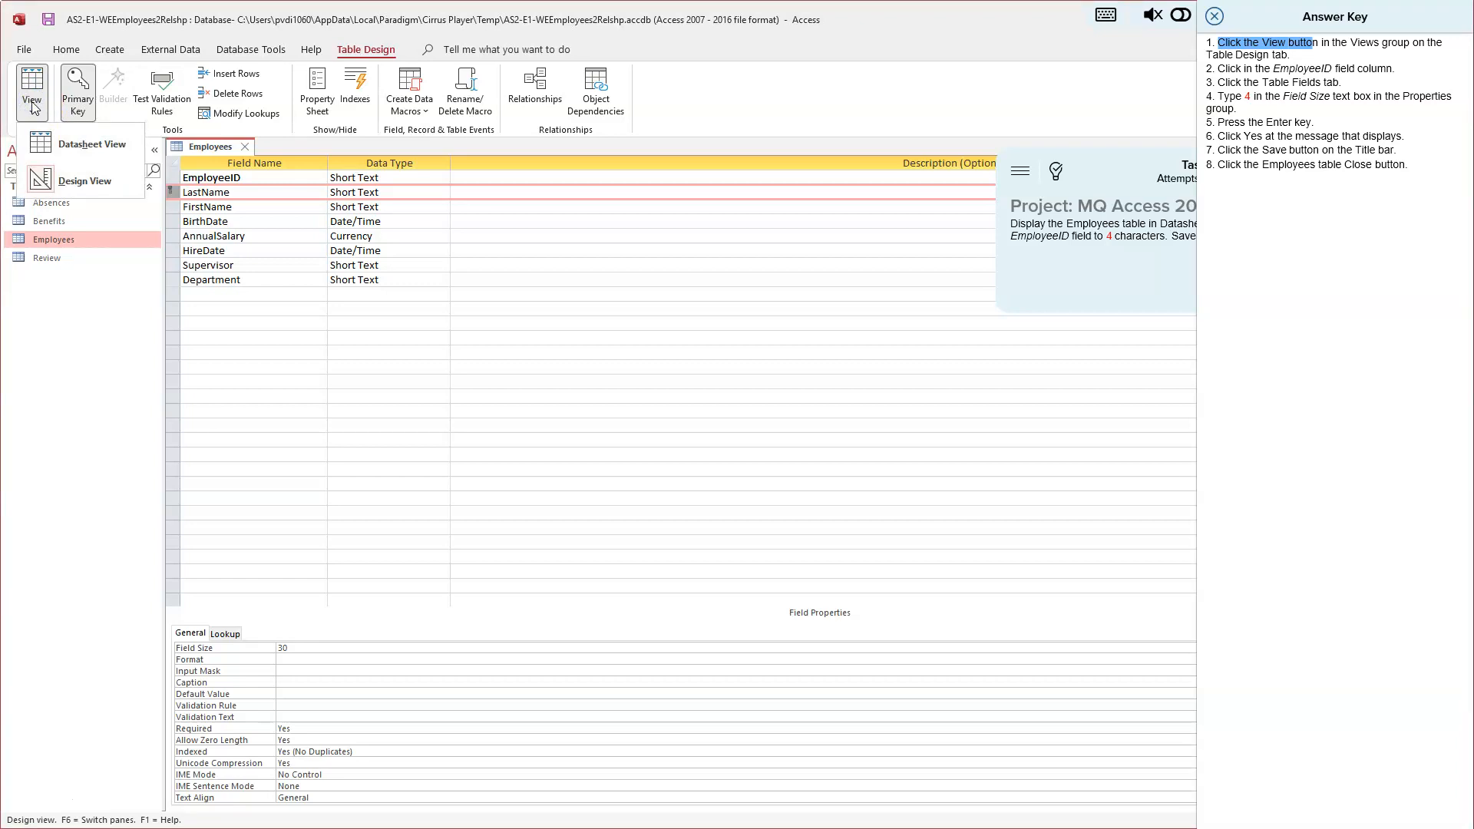
left_click(84, 183)
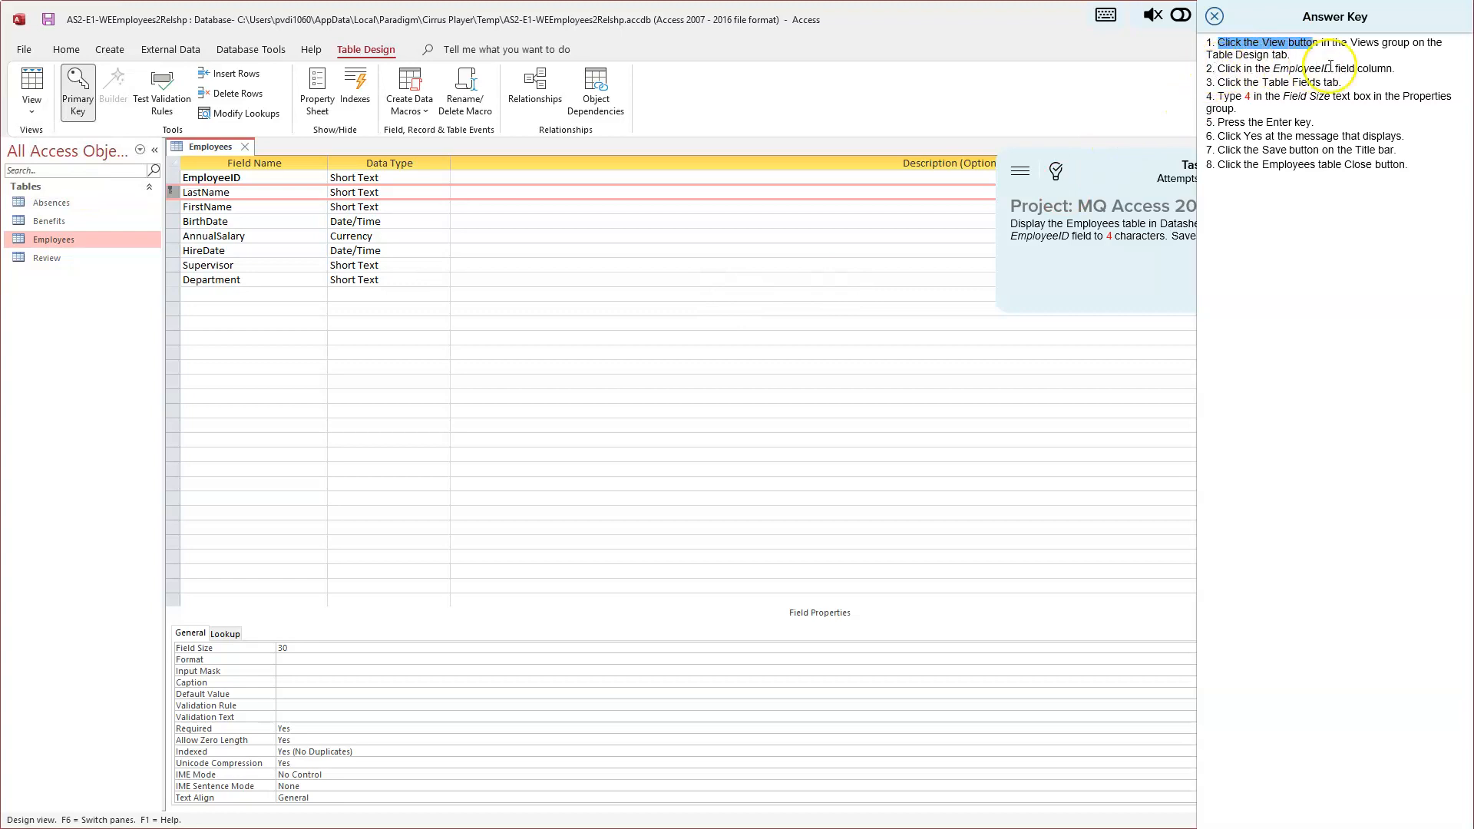
left_click(198, 177)
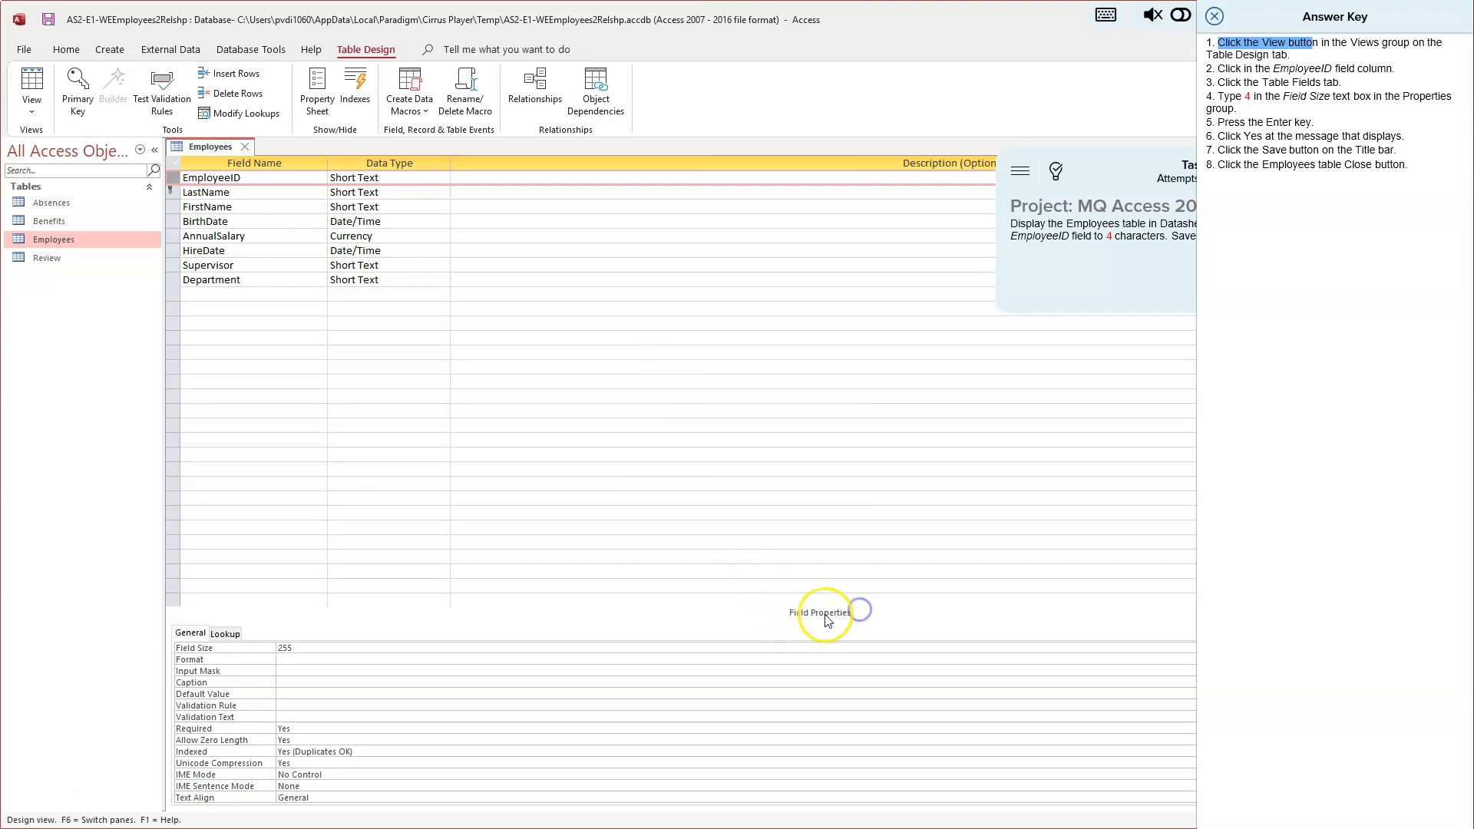
left_click(299, 649)
left_click(256, 652)
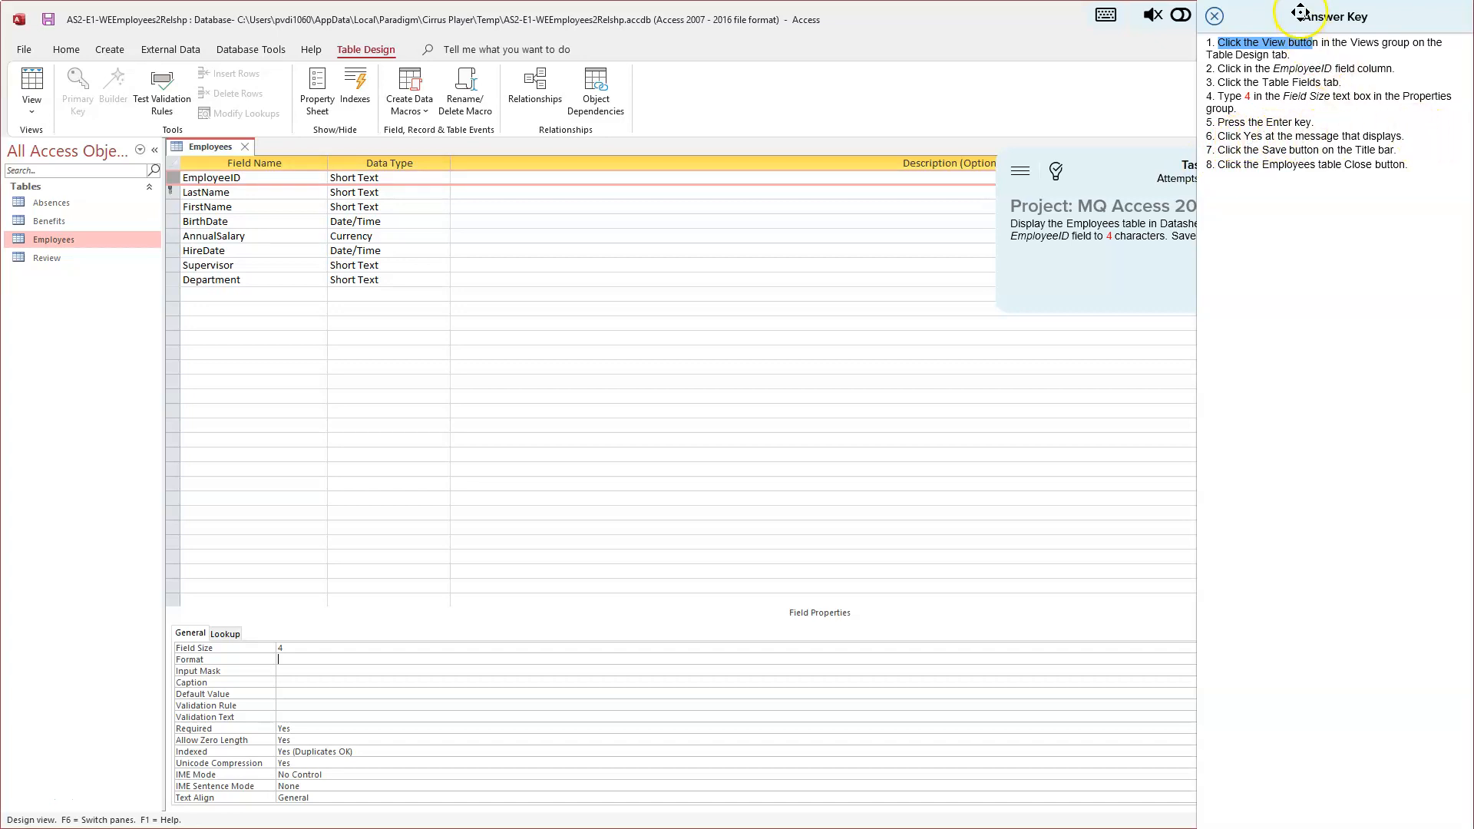
left_click(1220, 16)
left_click_drag(878, 66, 869, 66)
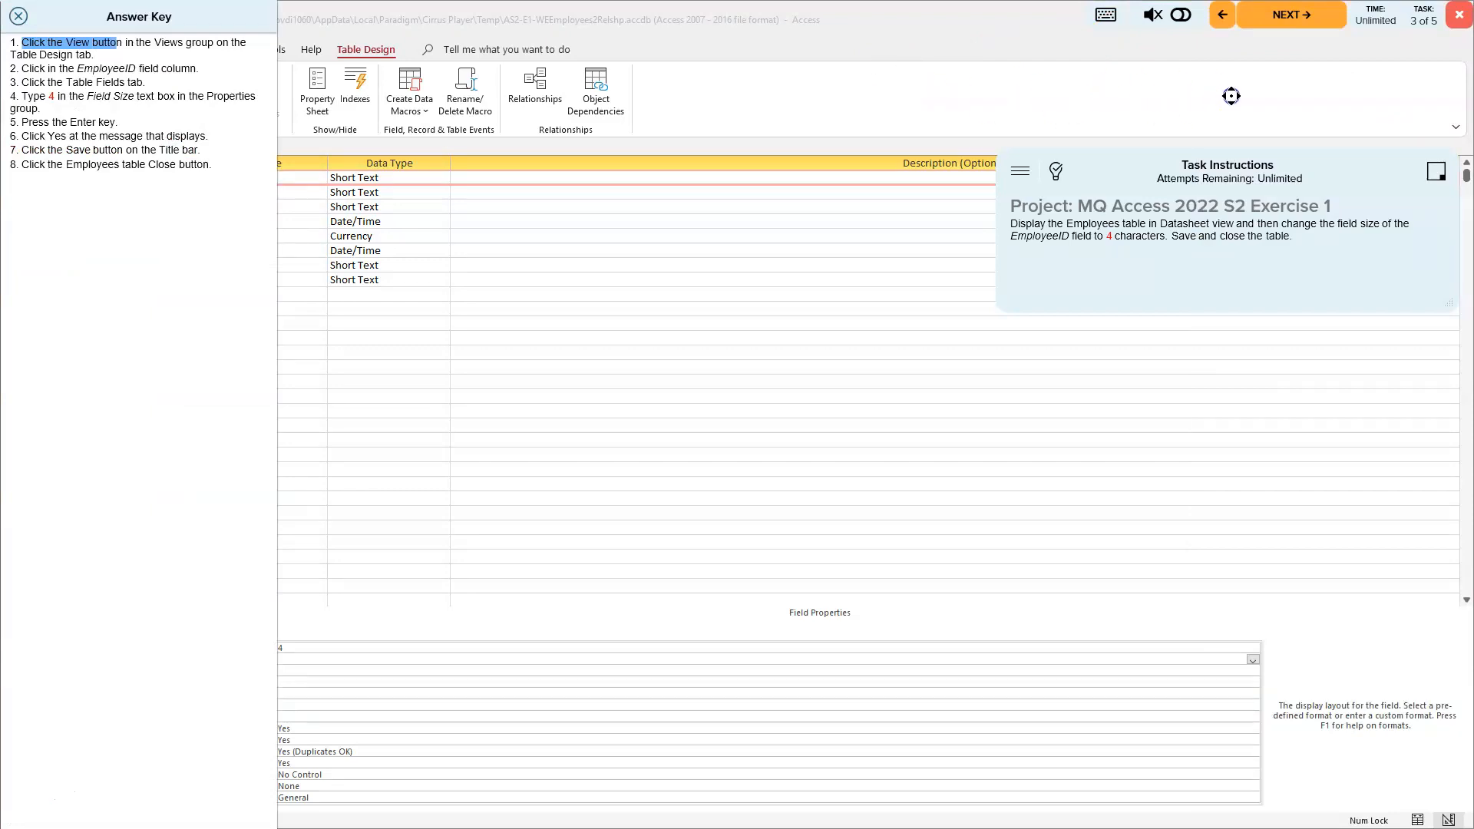
left_click(1354, 93)
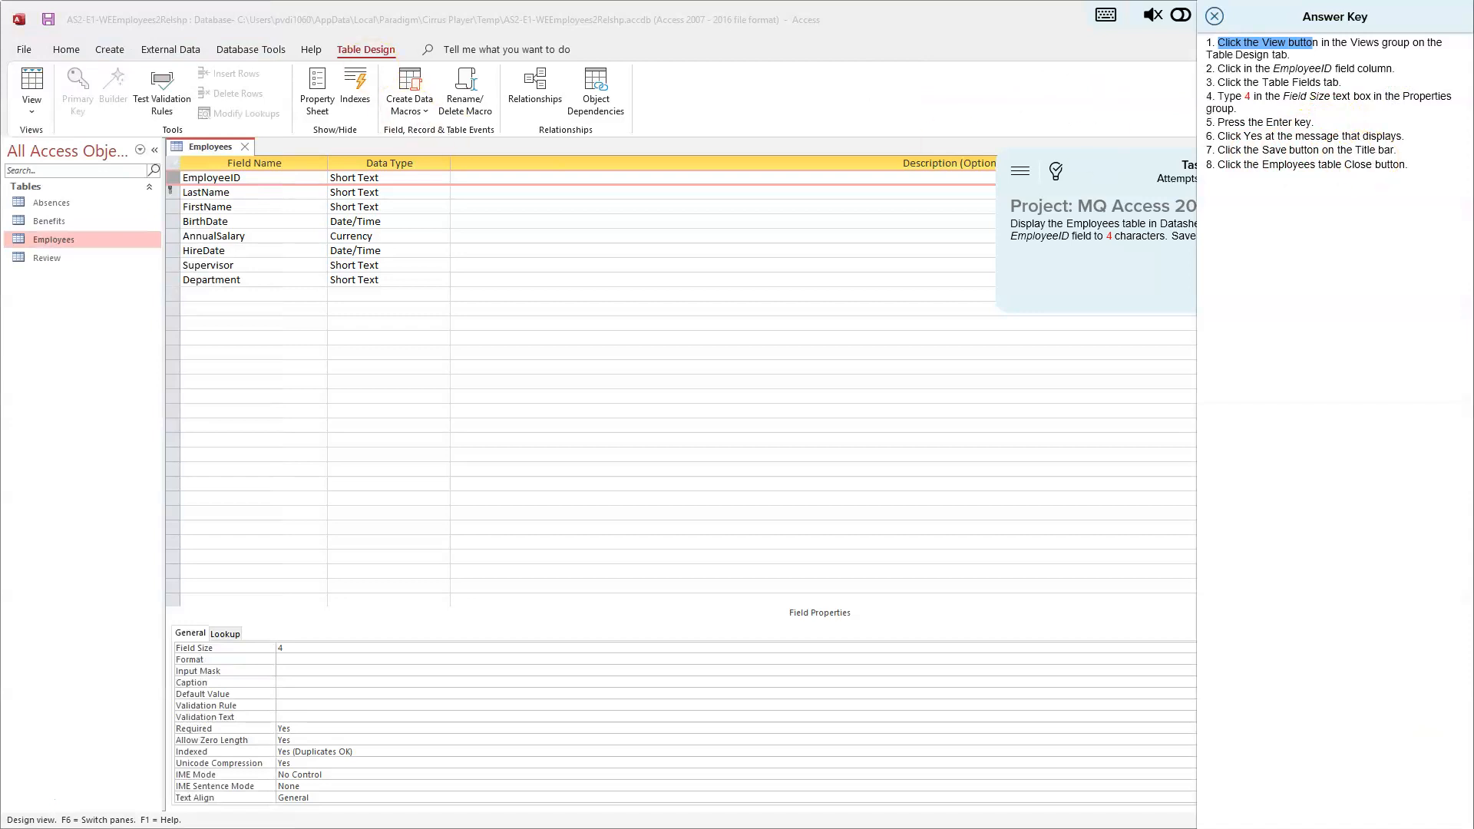
Save and close the Employees table
left_click(48, 21)
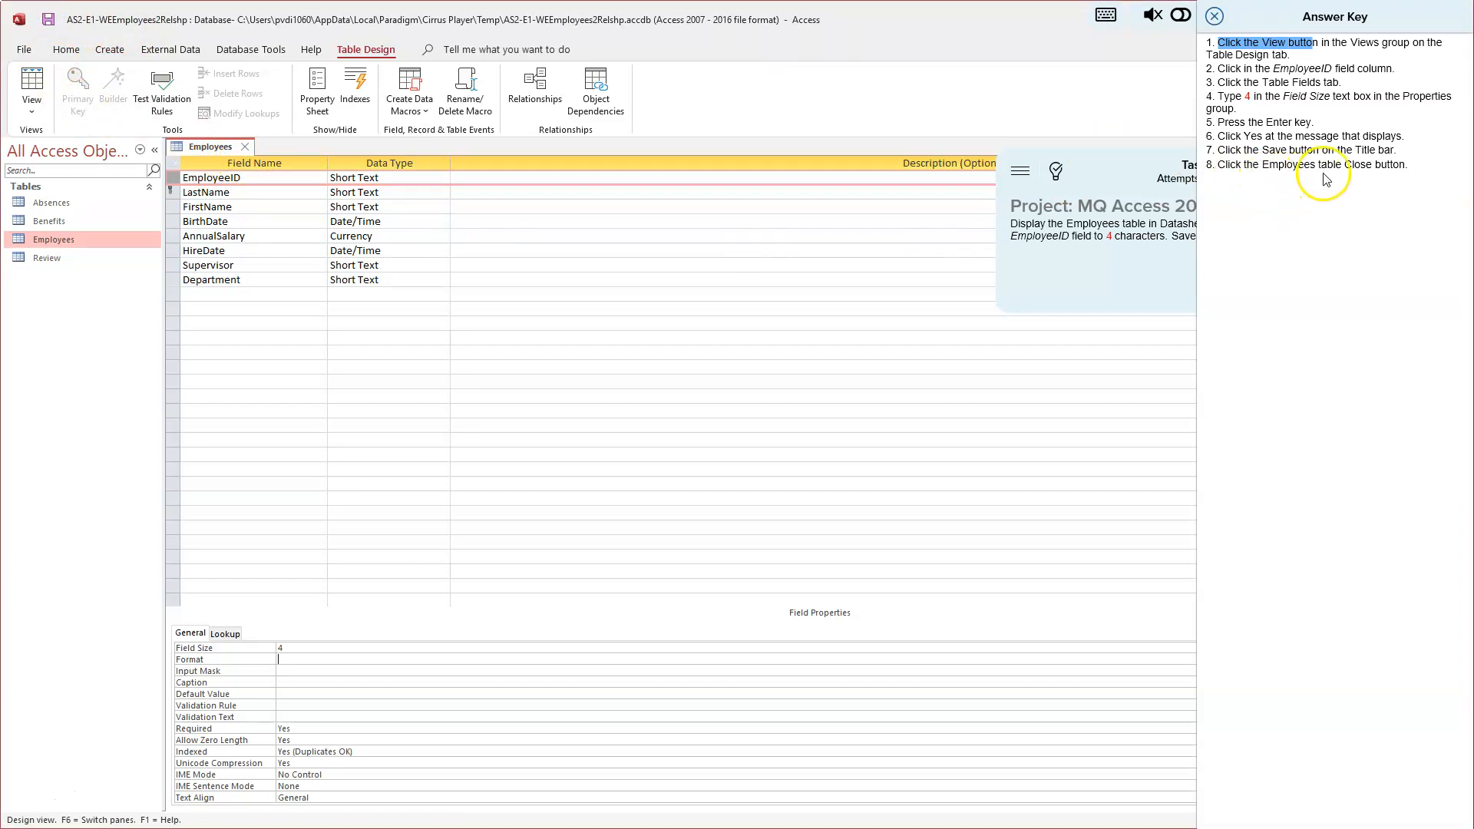
left_click(246, 149)
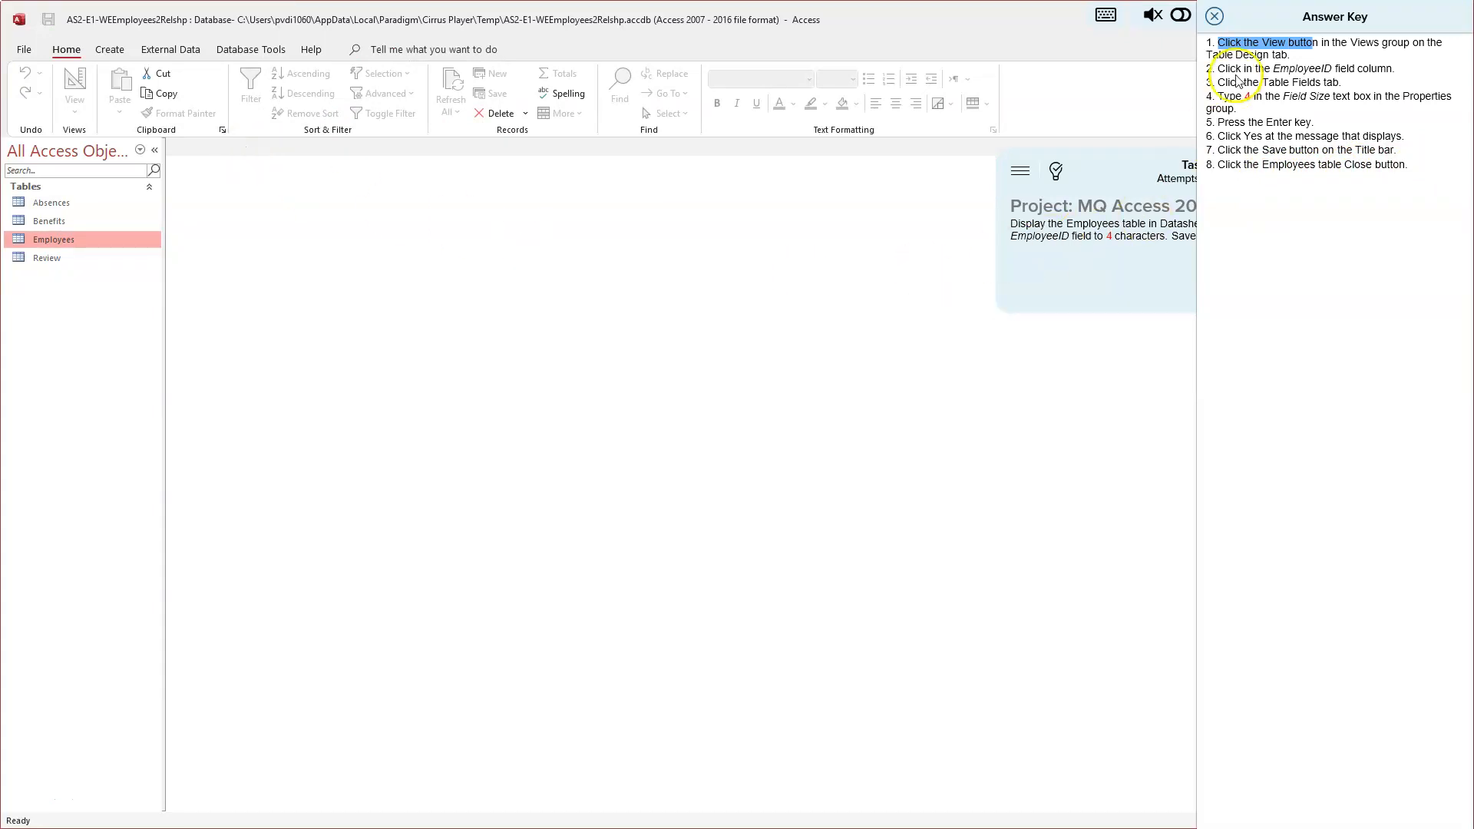
Advance to task 4 and show its answer key
left_click(1216, 18)
left_click(1292, 15)
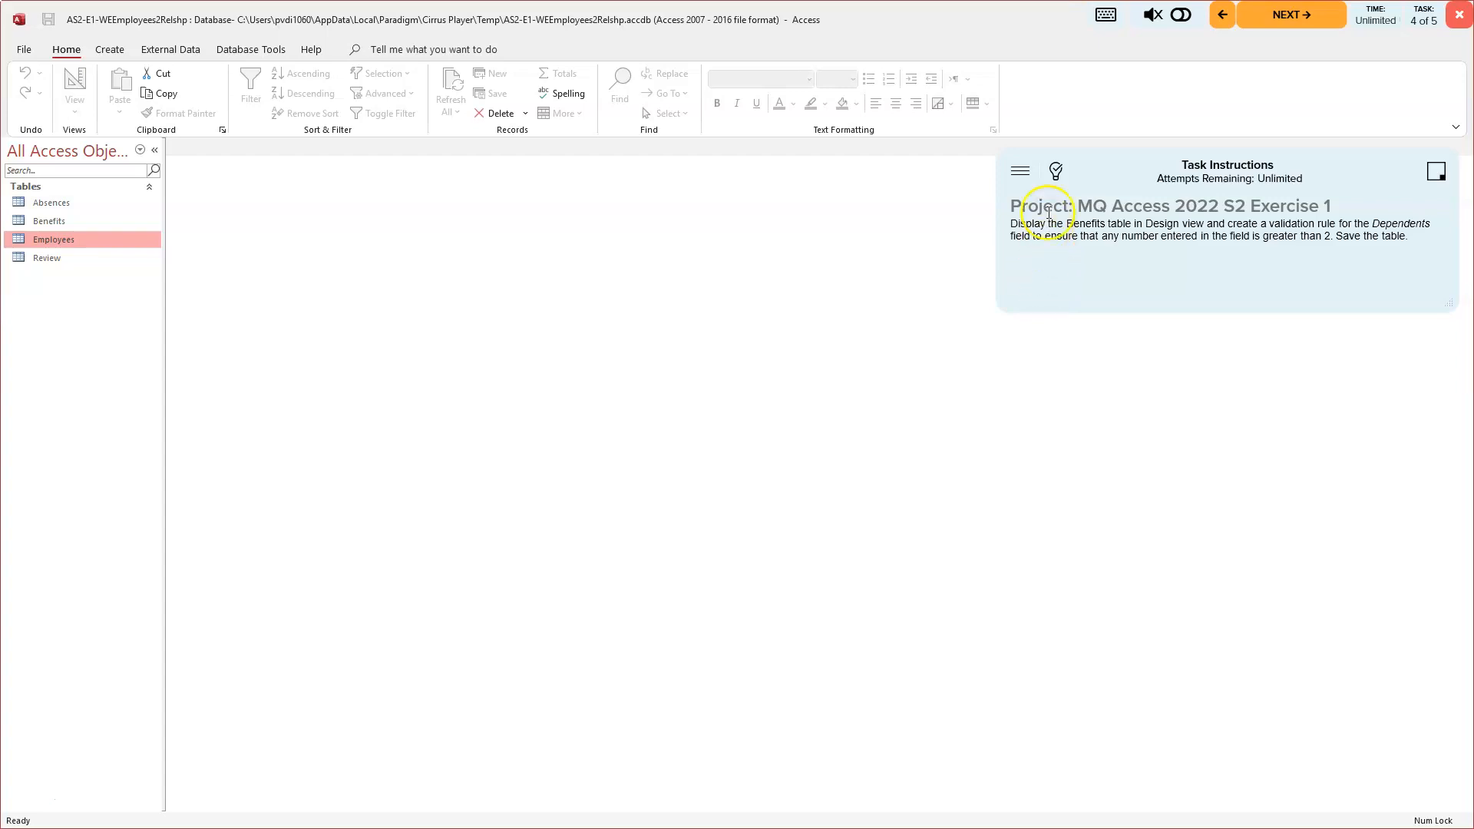
left_click(1056, 170)
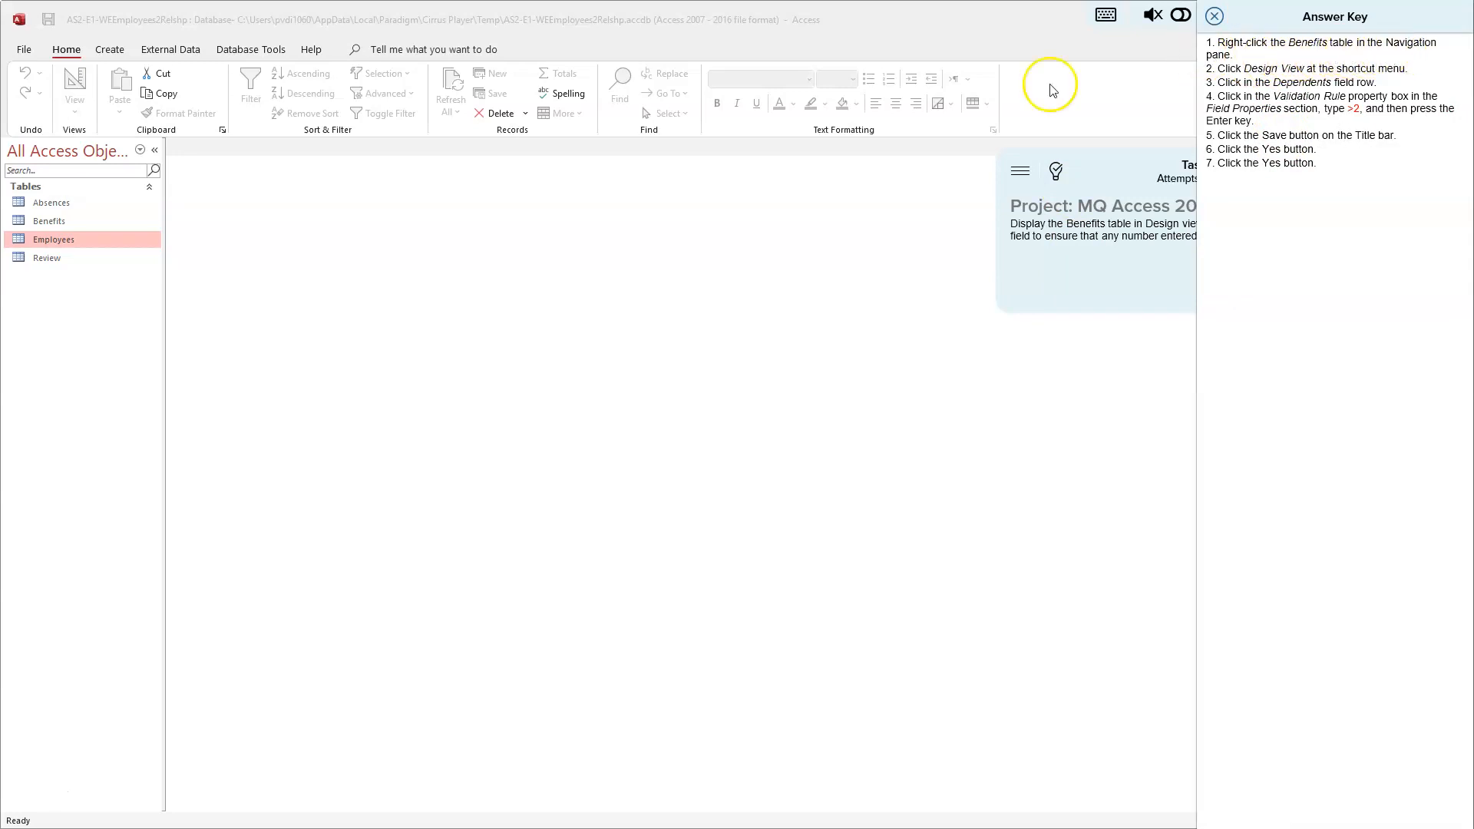
Open the Benefits table in Design view
right_click(46, 221)
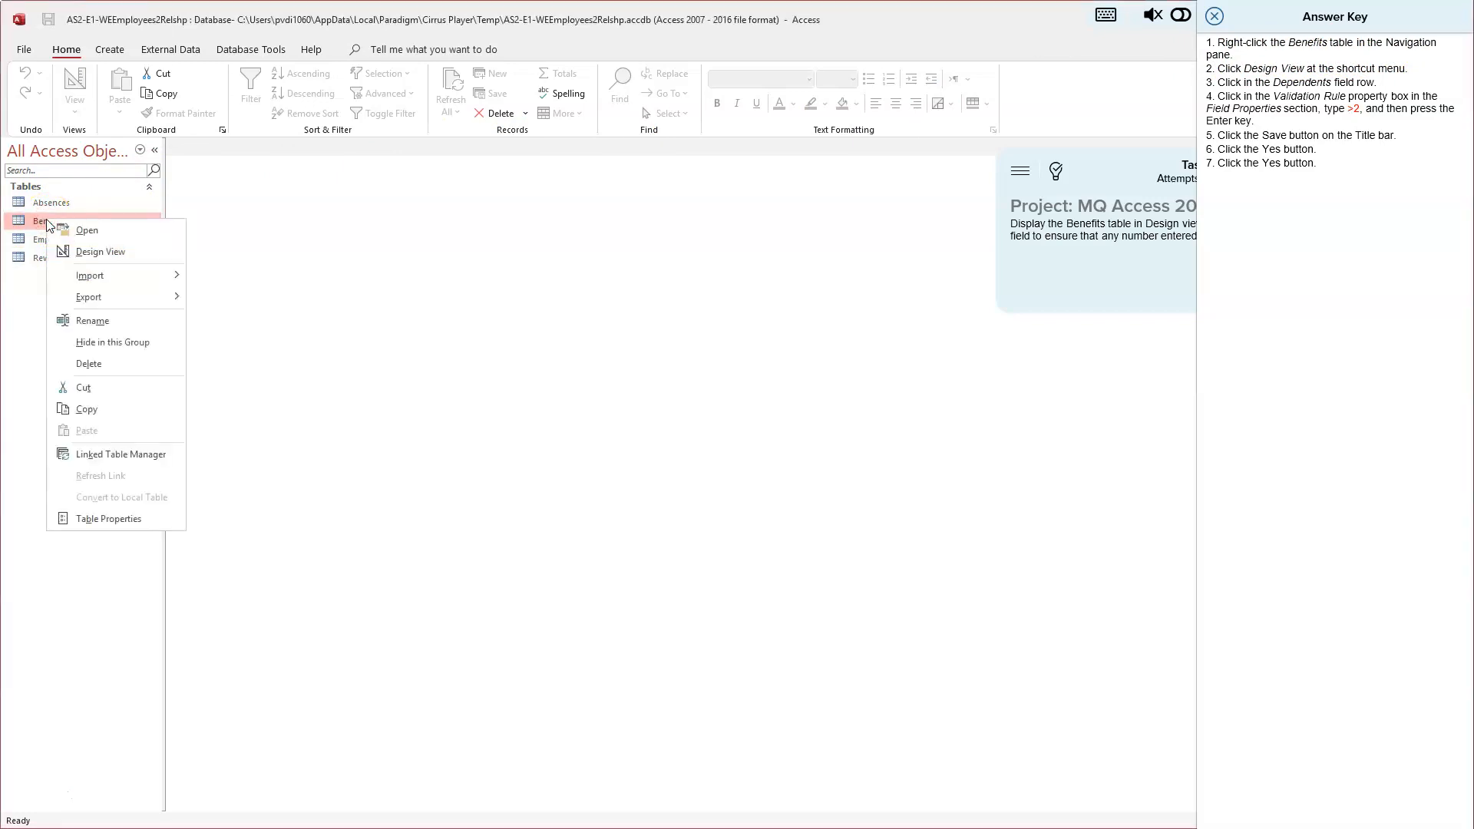
left_click(97, 253)
left_click(94, 259)
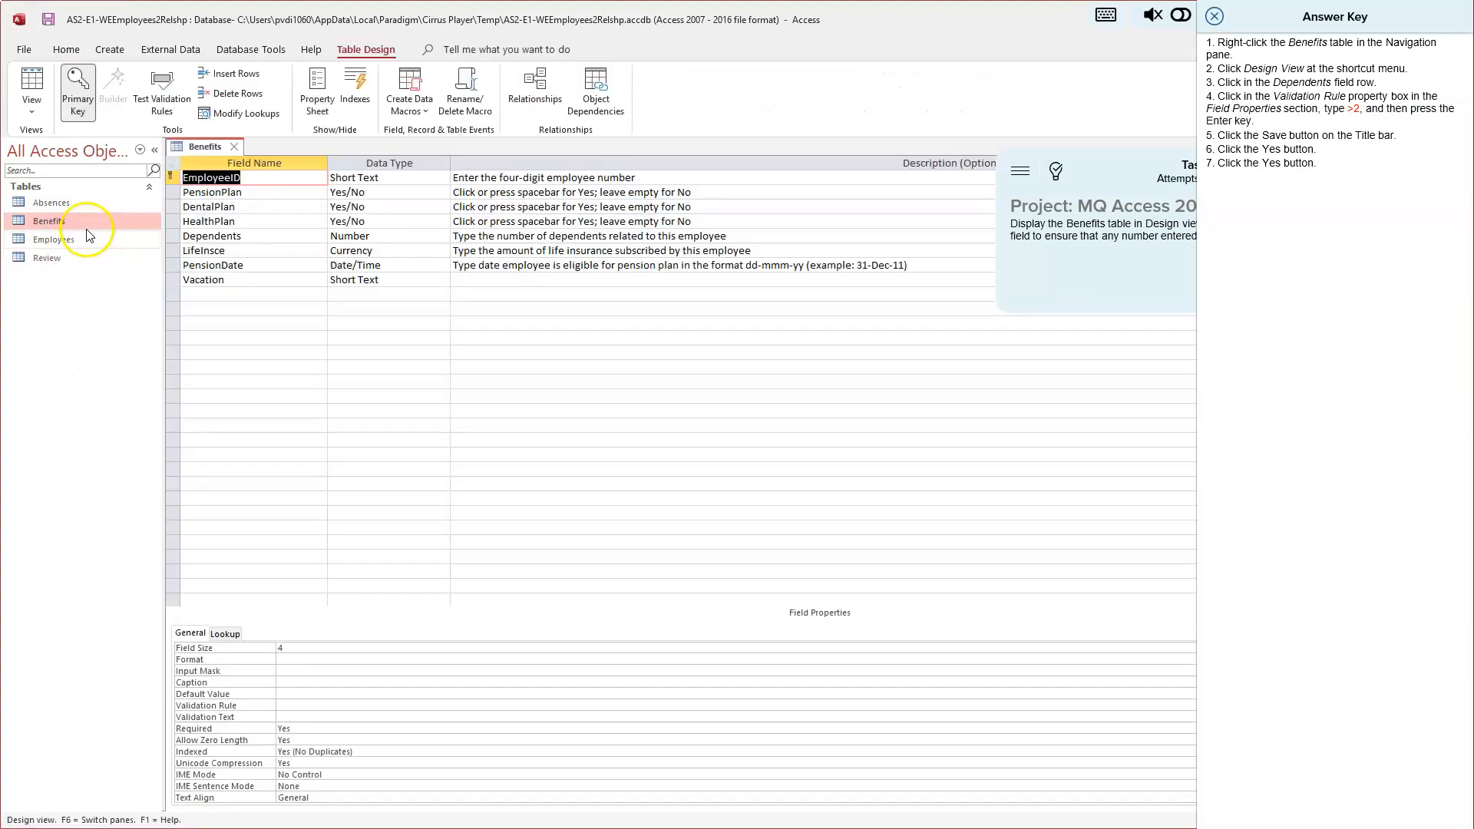
Set the validation rule of the Dependents field to >2 and save the Benefits table
left_click(89, 231)
left_click(172, 237)
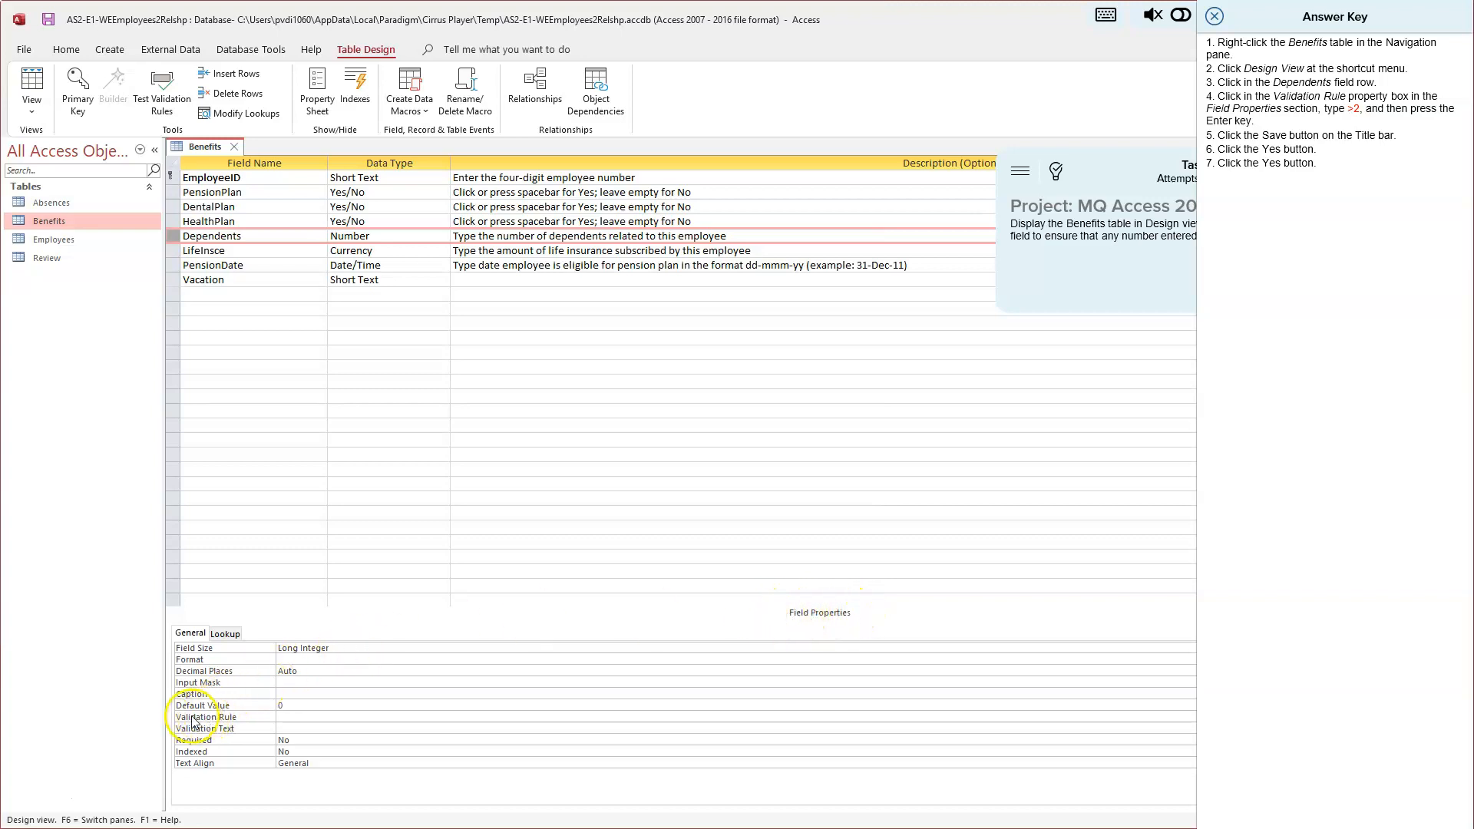
left_click(292, 718)
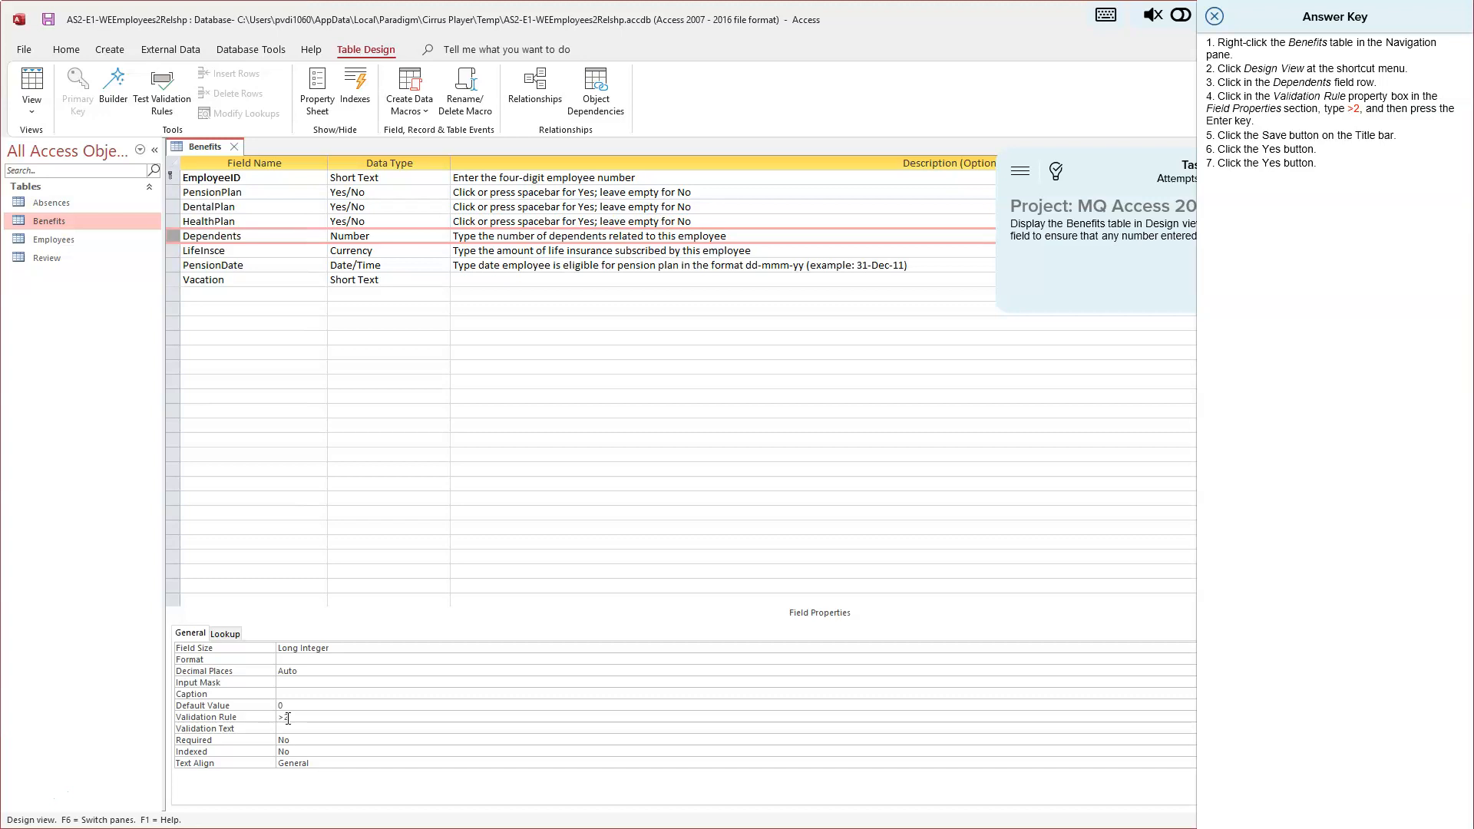
key("Return")
left_click(48, 19)
left_click(49, 20)
Close the task 4 answer key, advance to task 5 and show its answer key
left_click(1215, 15)
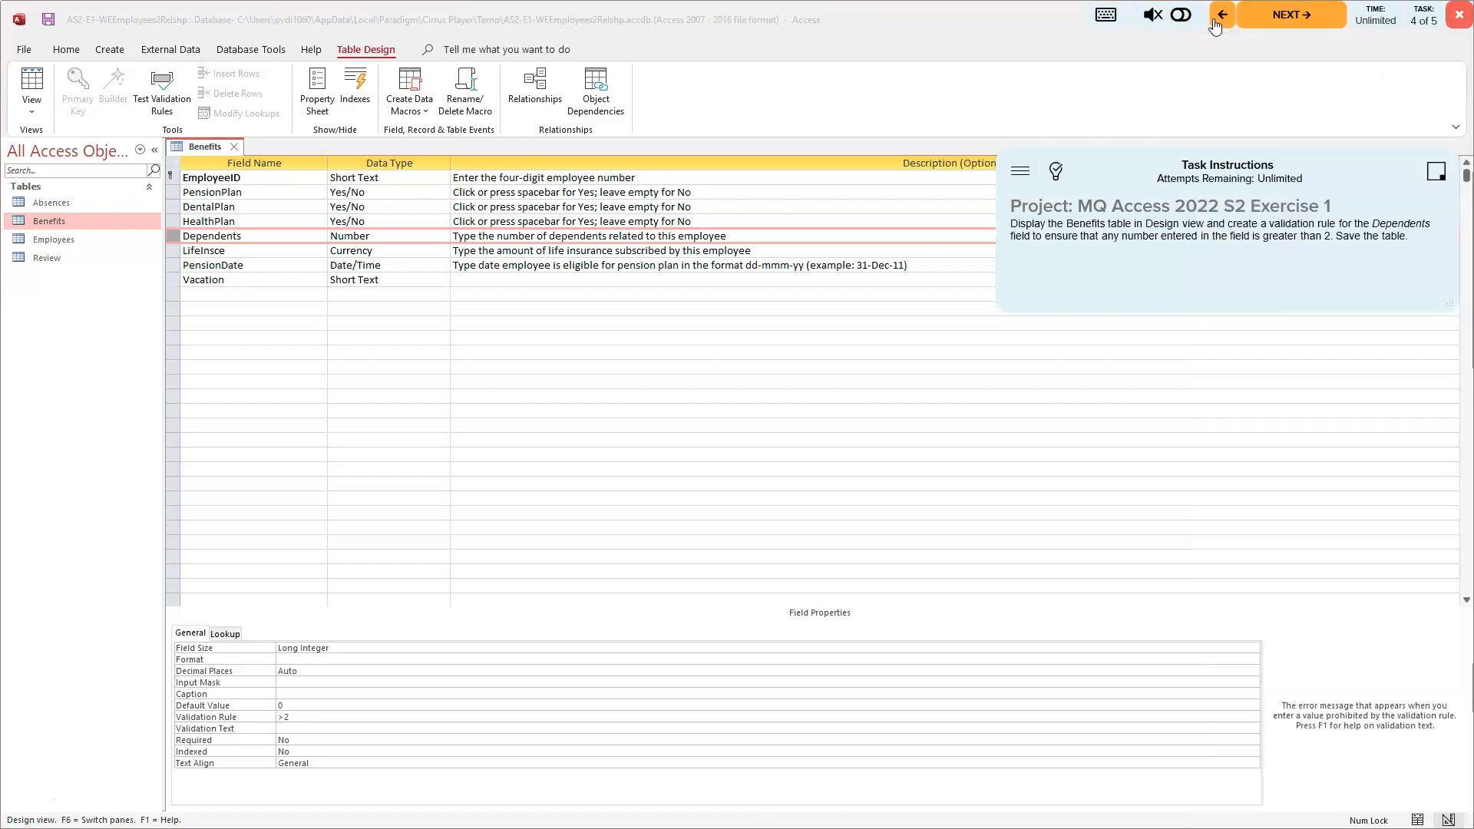
left_click_drag(1211, 165, 1195, 215)
left_click(1289, 17)
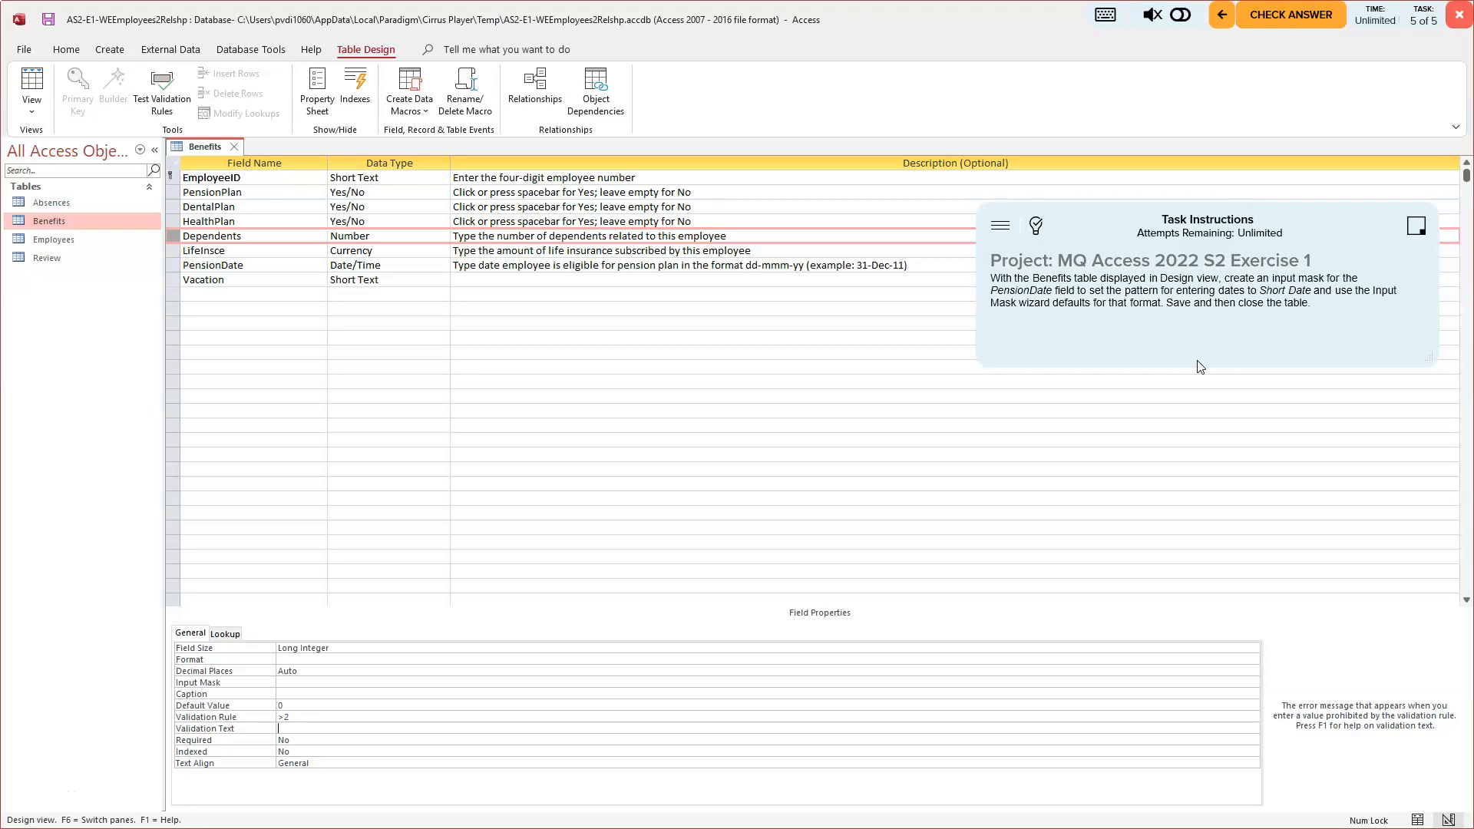
left_click(1036, 227)
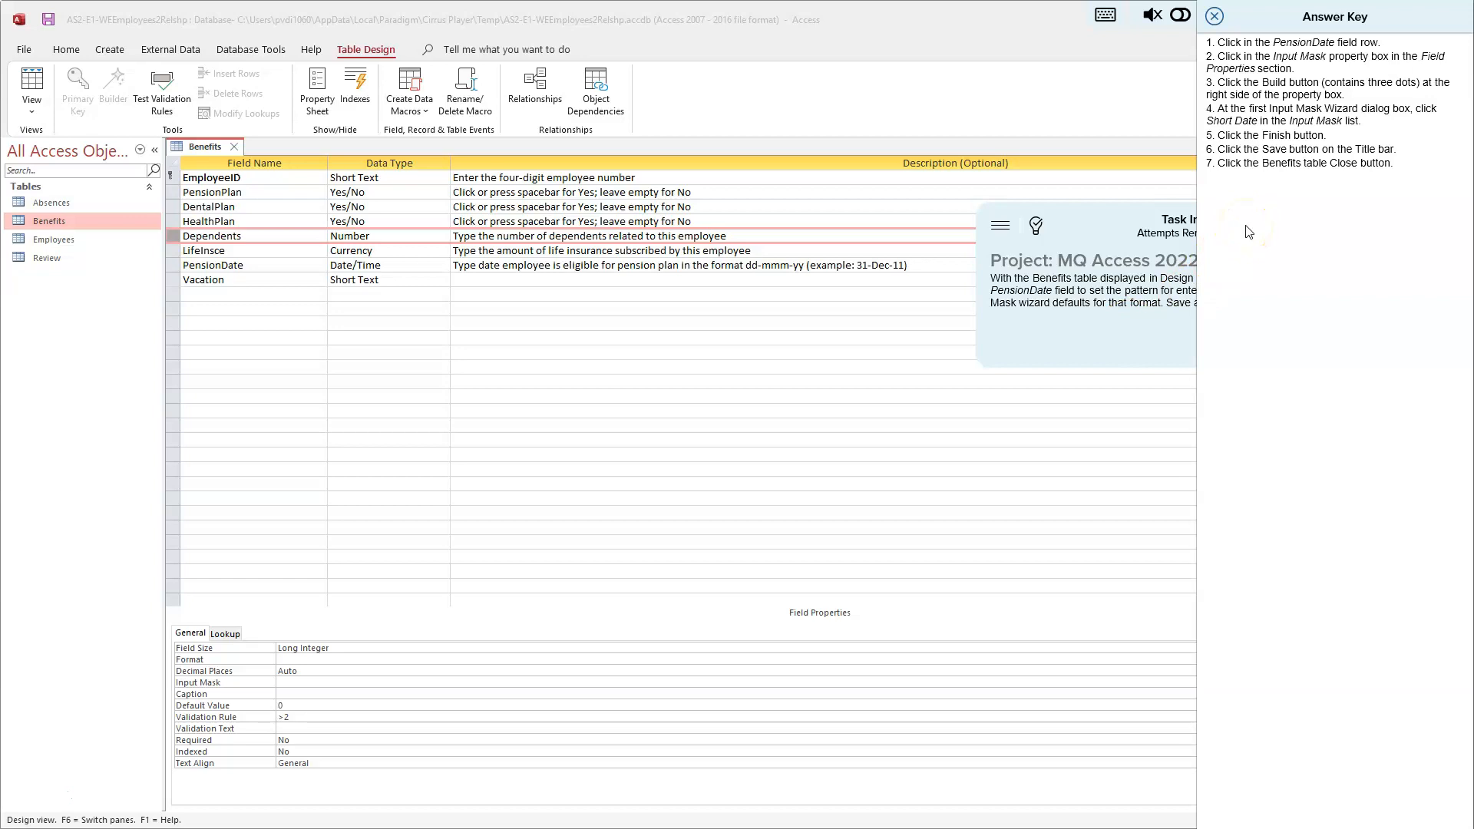
Create a Short Date input mask for the PensionDate field with the Input Mask Wizard, keeping the wizard defaults
left_click(201, 193)
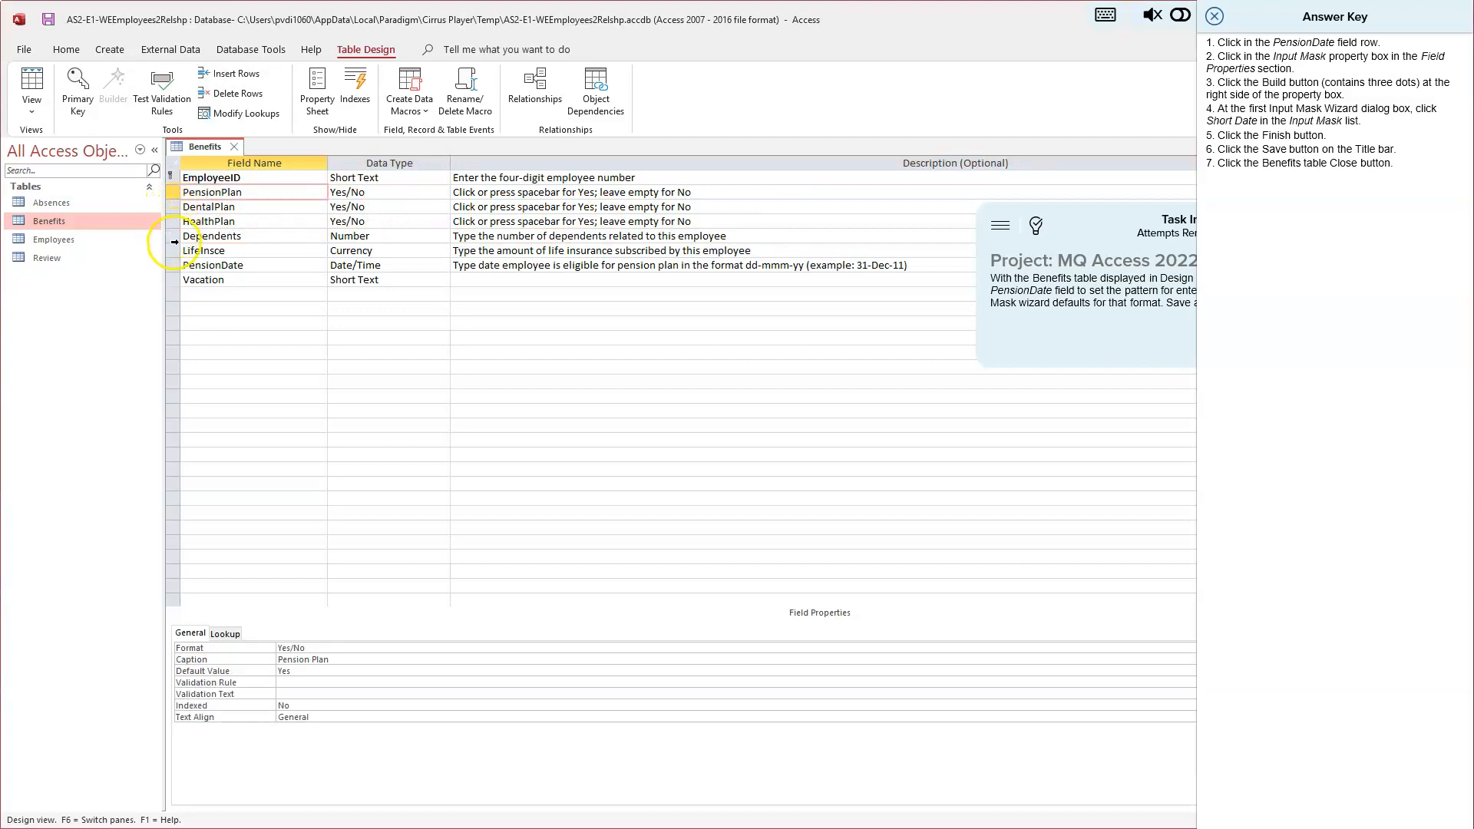
left_click(181, 264)
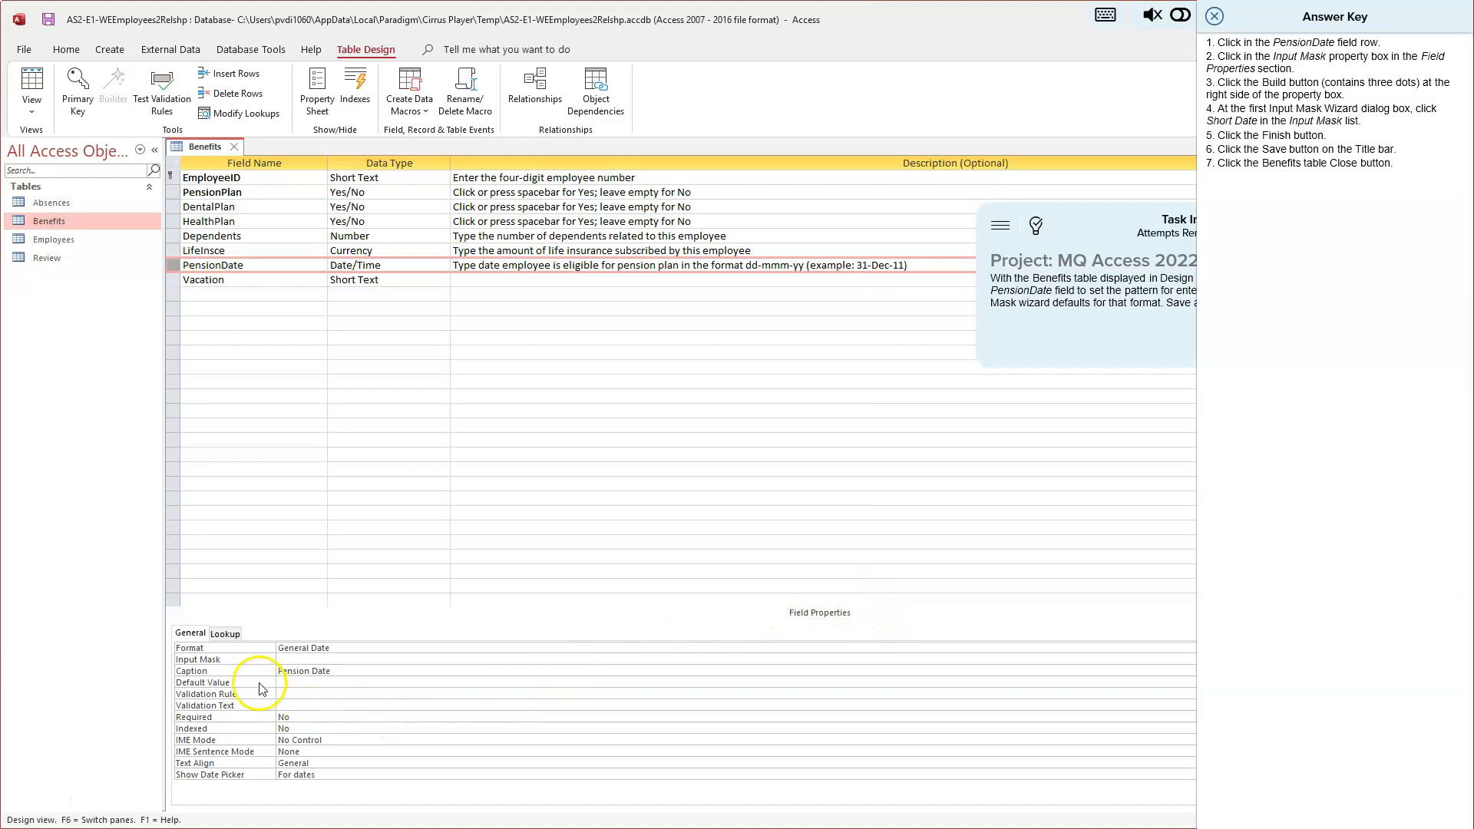
left_click(295, 658)
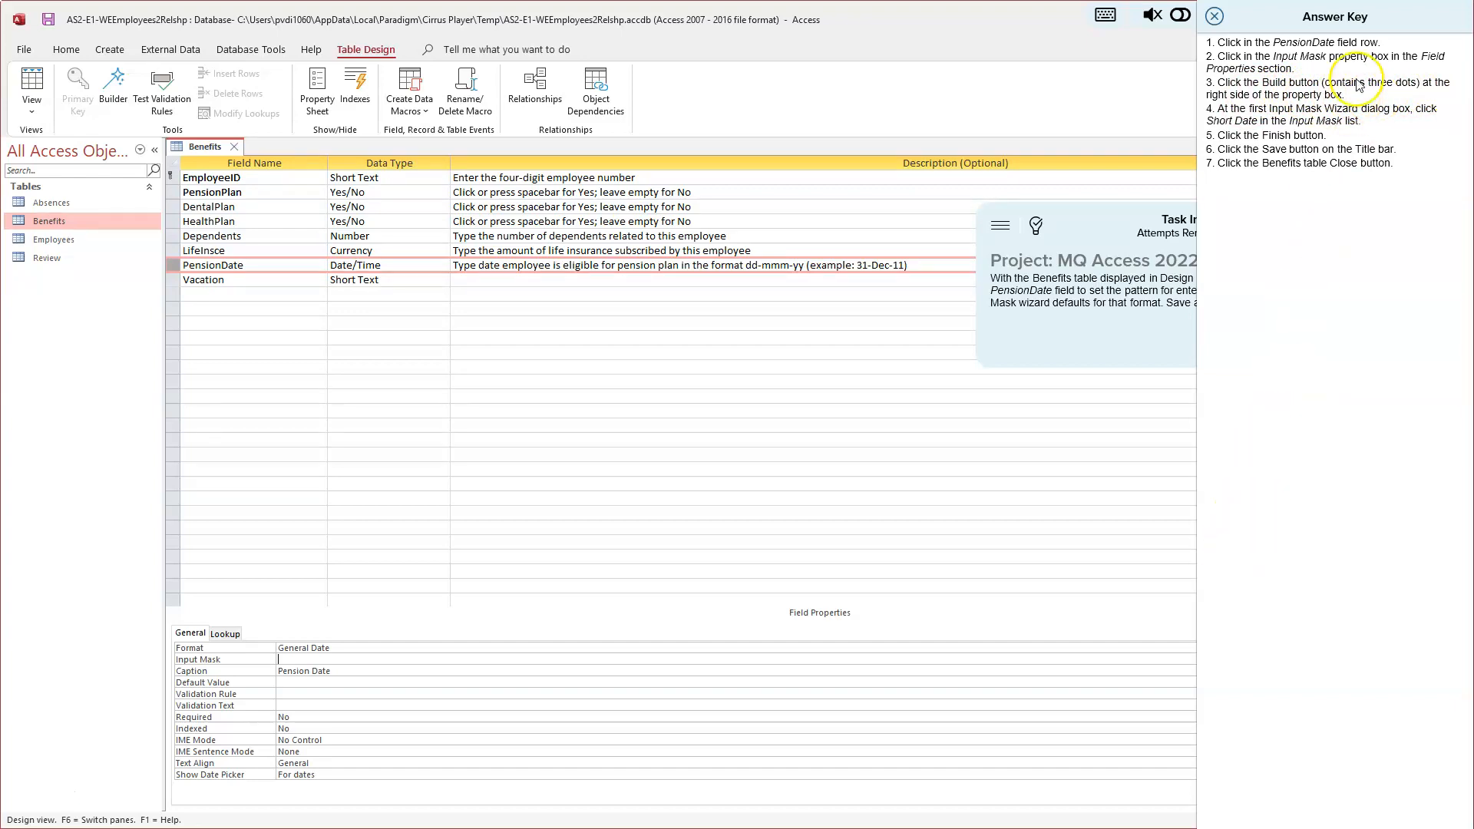
left_click_drag(1381, 15, 319, 39)
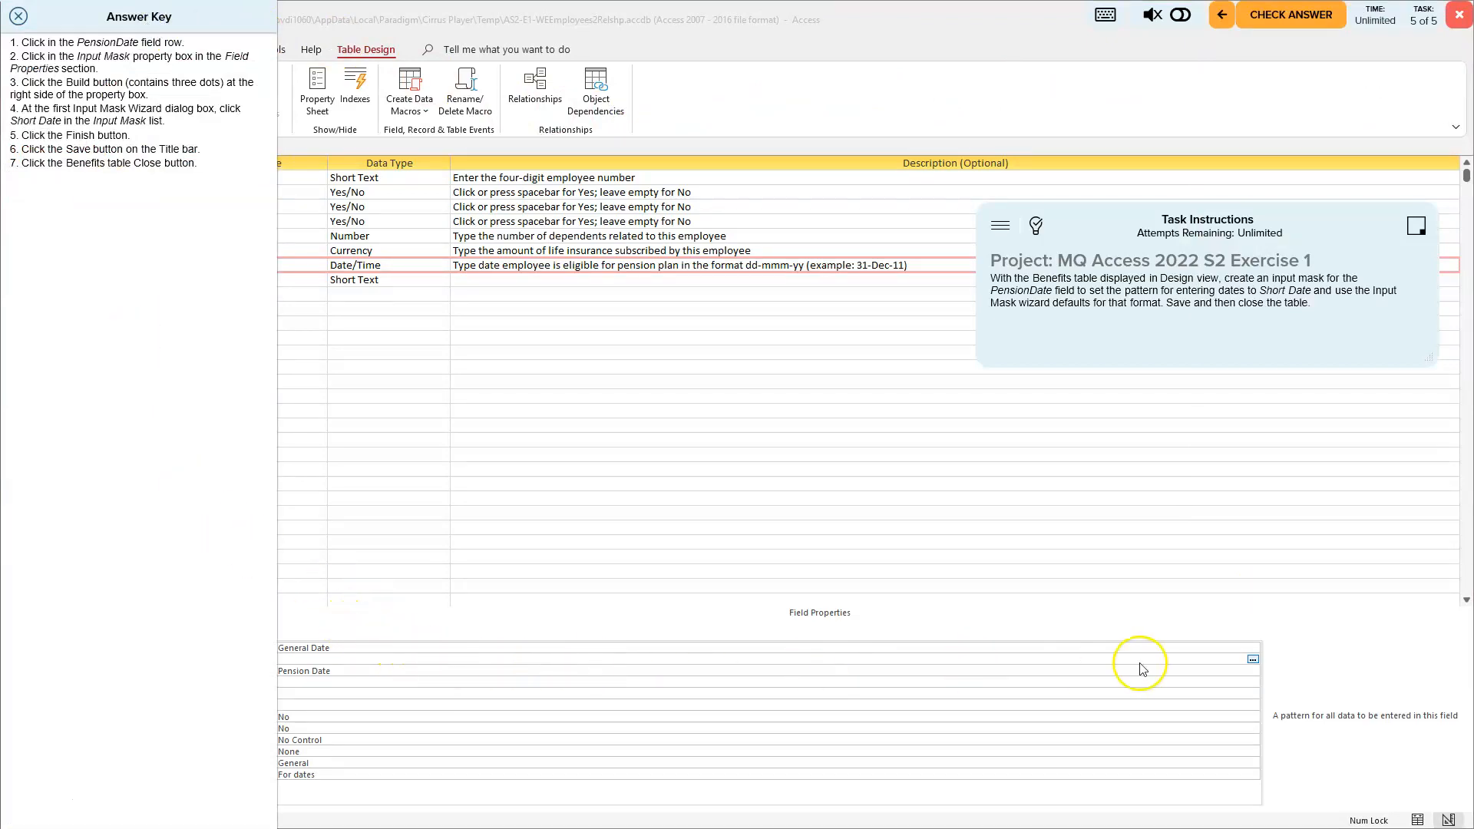
left_click(1253, 661)
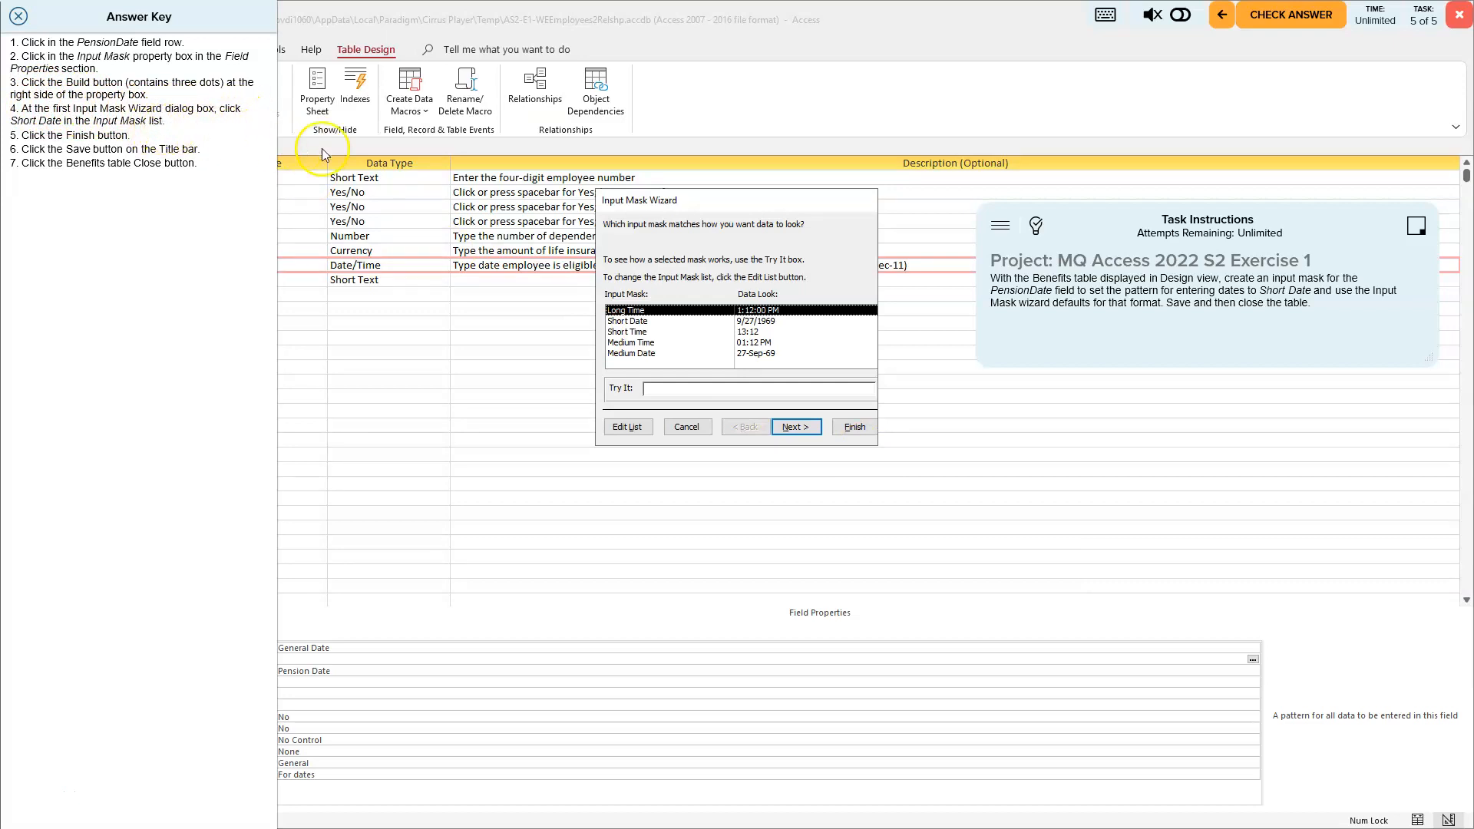
left_click(636, 321)
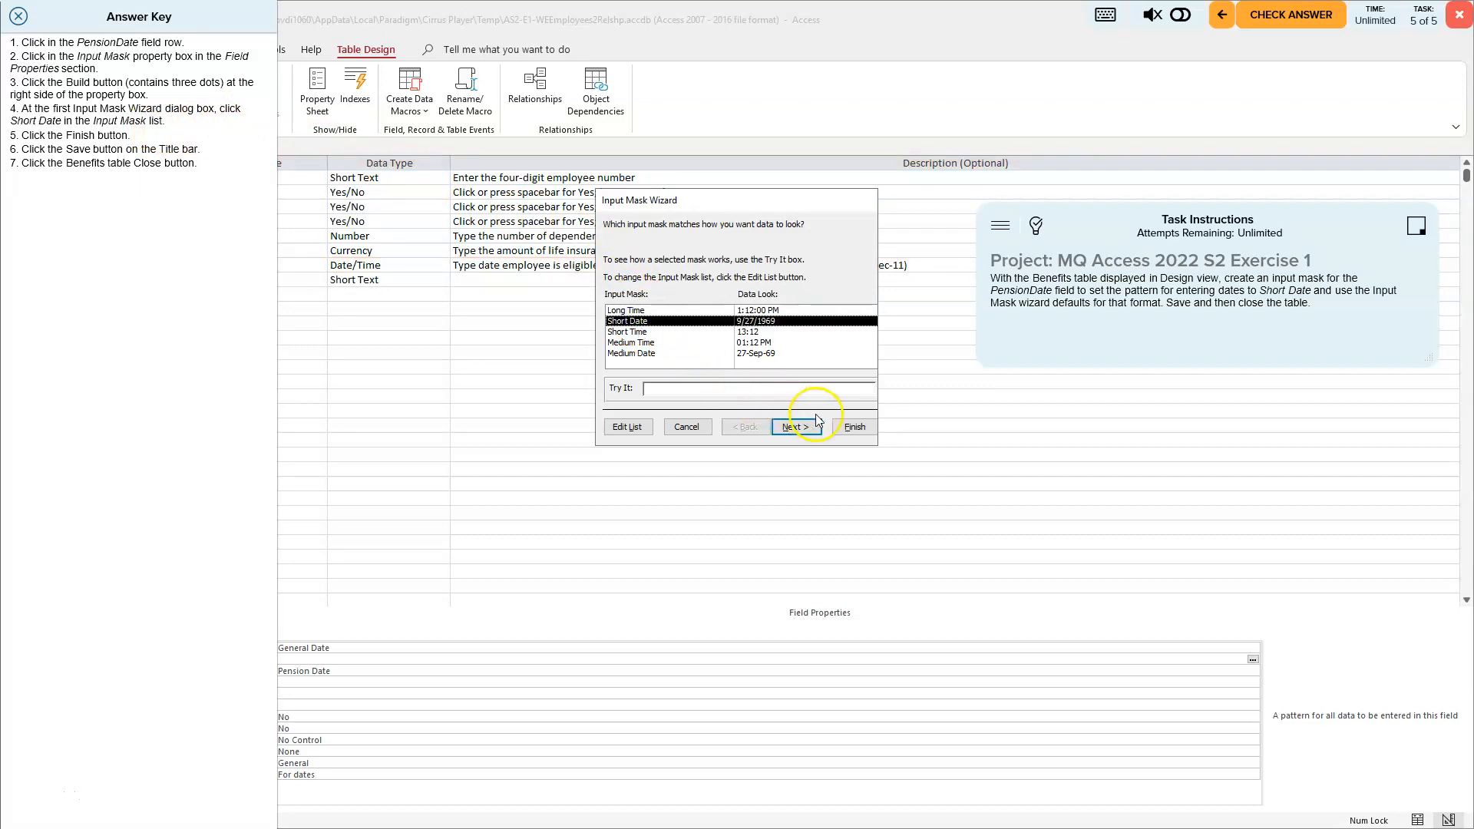
left_click(855, 428)
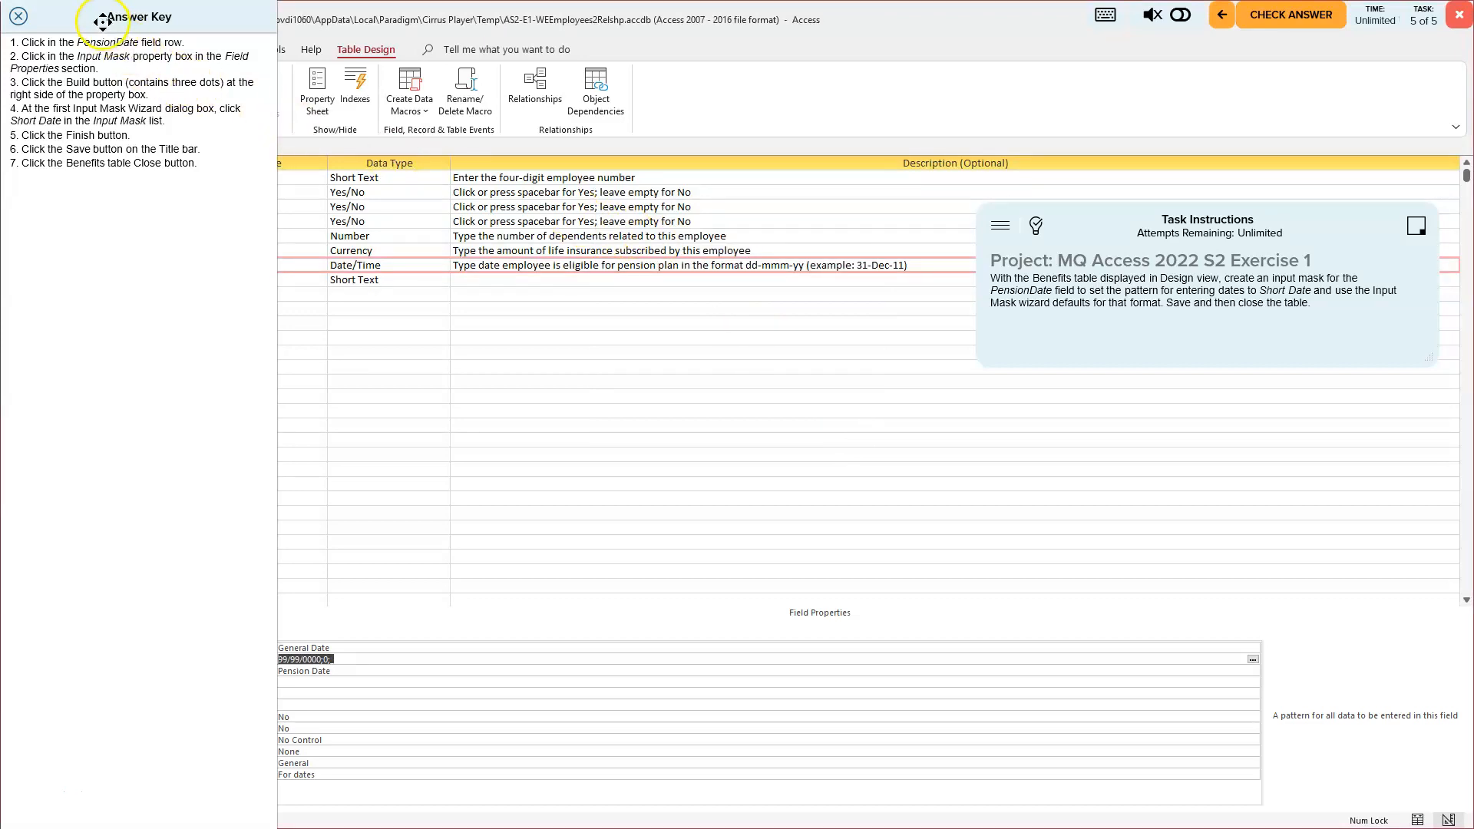
Move the answer key off the table's design window, and save and close the Benefits table
left_click_drag(103, 21, 1381, 82)
left_click_drag(661, 51, 1340, 27)
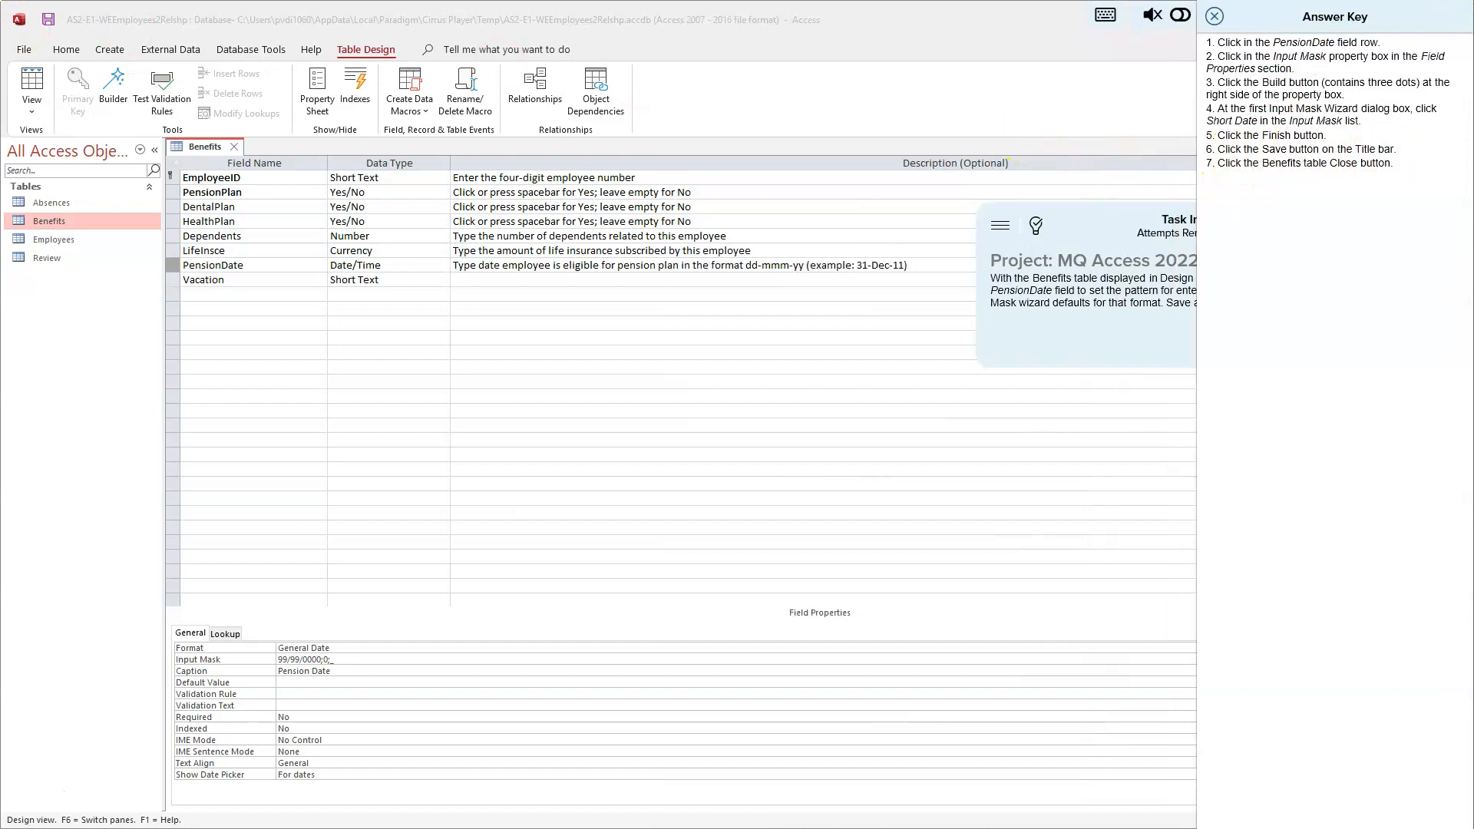
left_click(47, 20)
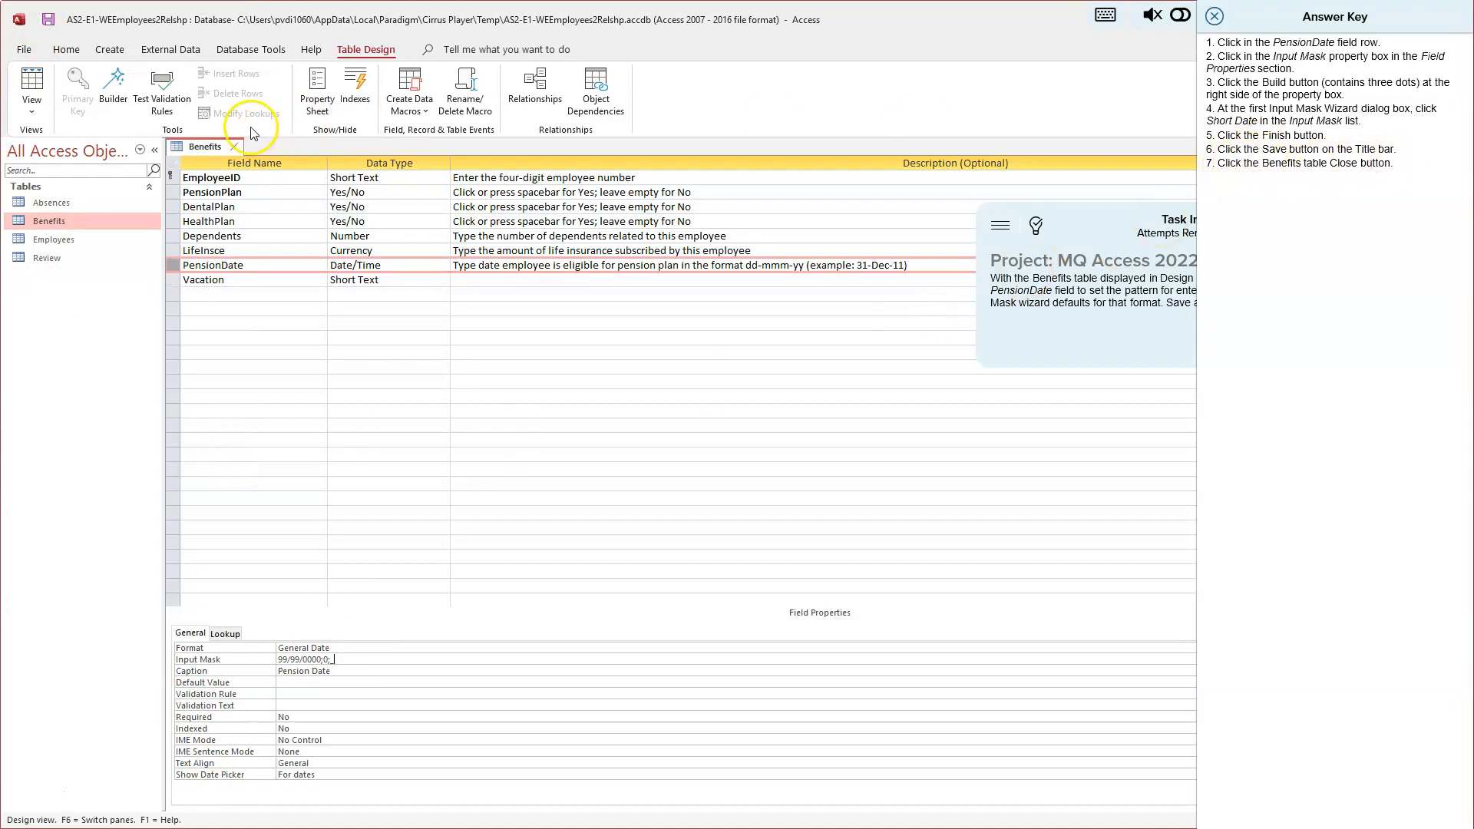
left_click(236, 147)
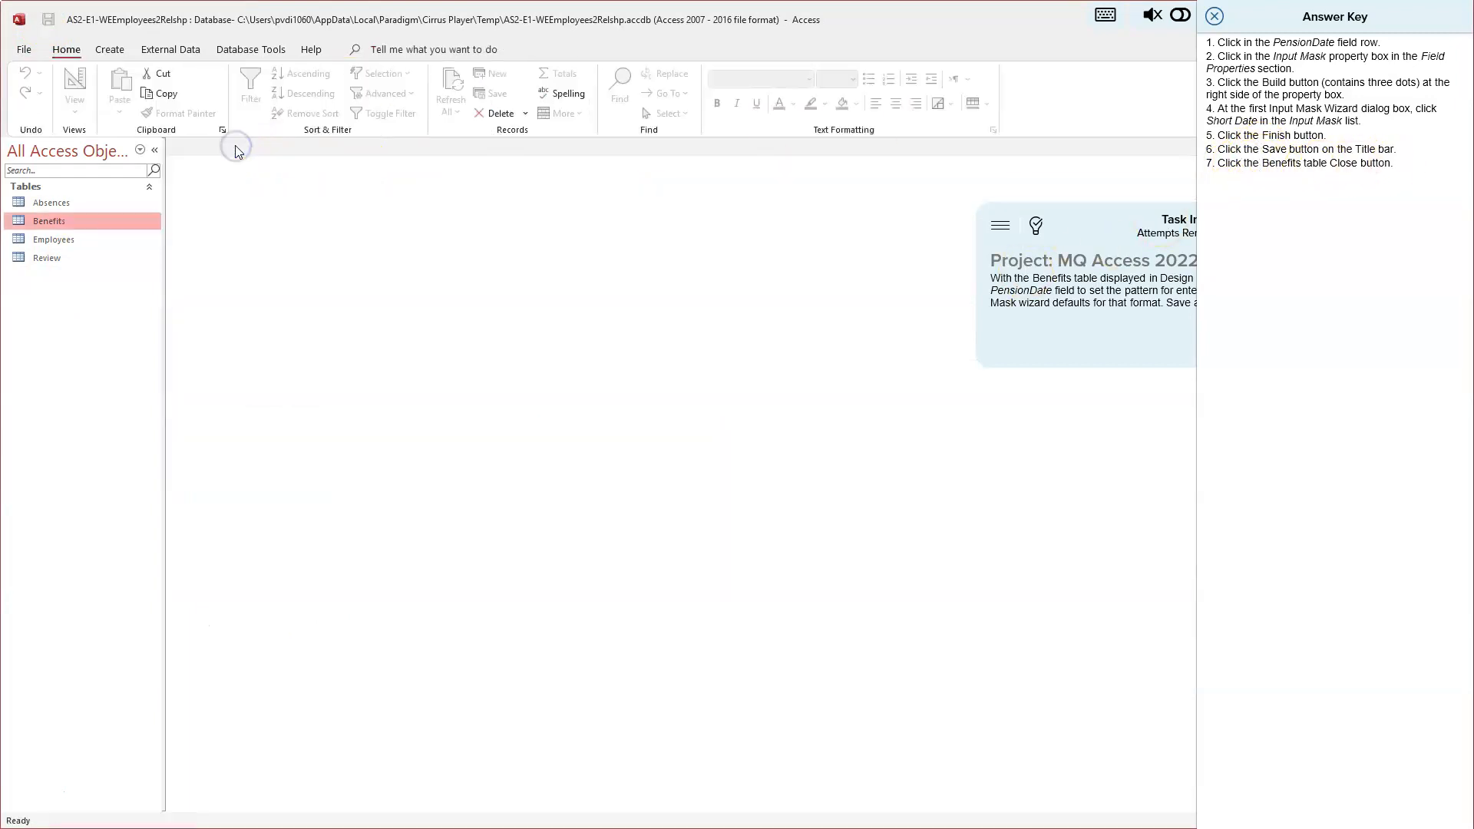
Close the answer key and submit the exercise for answer checking
left_click(1214, 16)
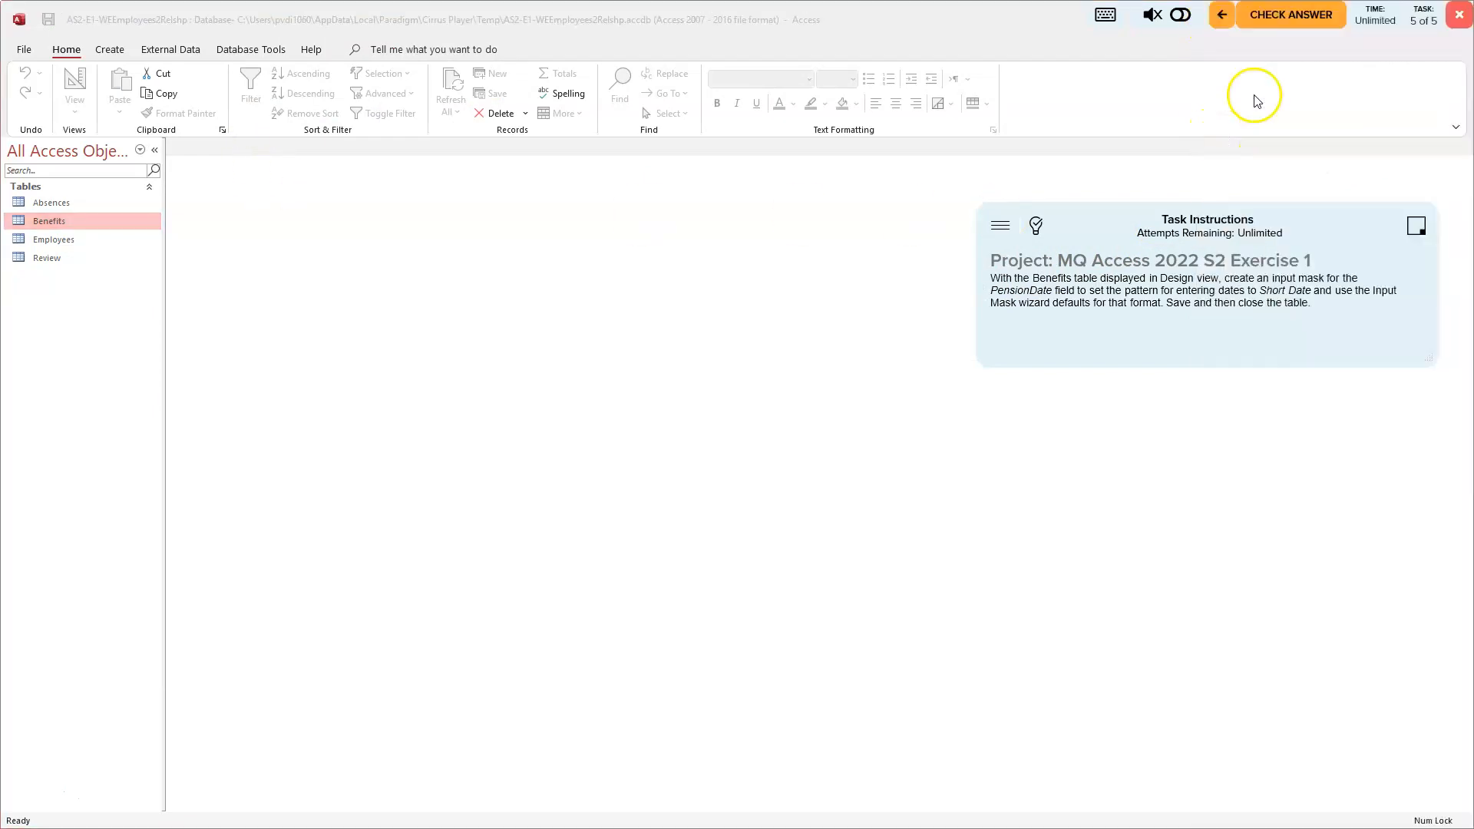
left_click(1273, 14)
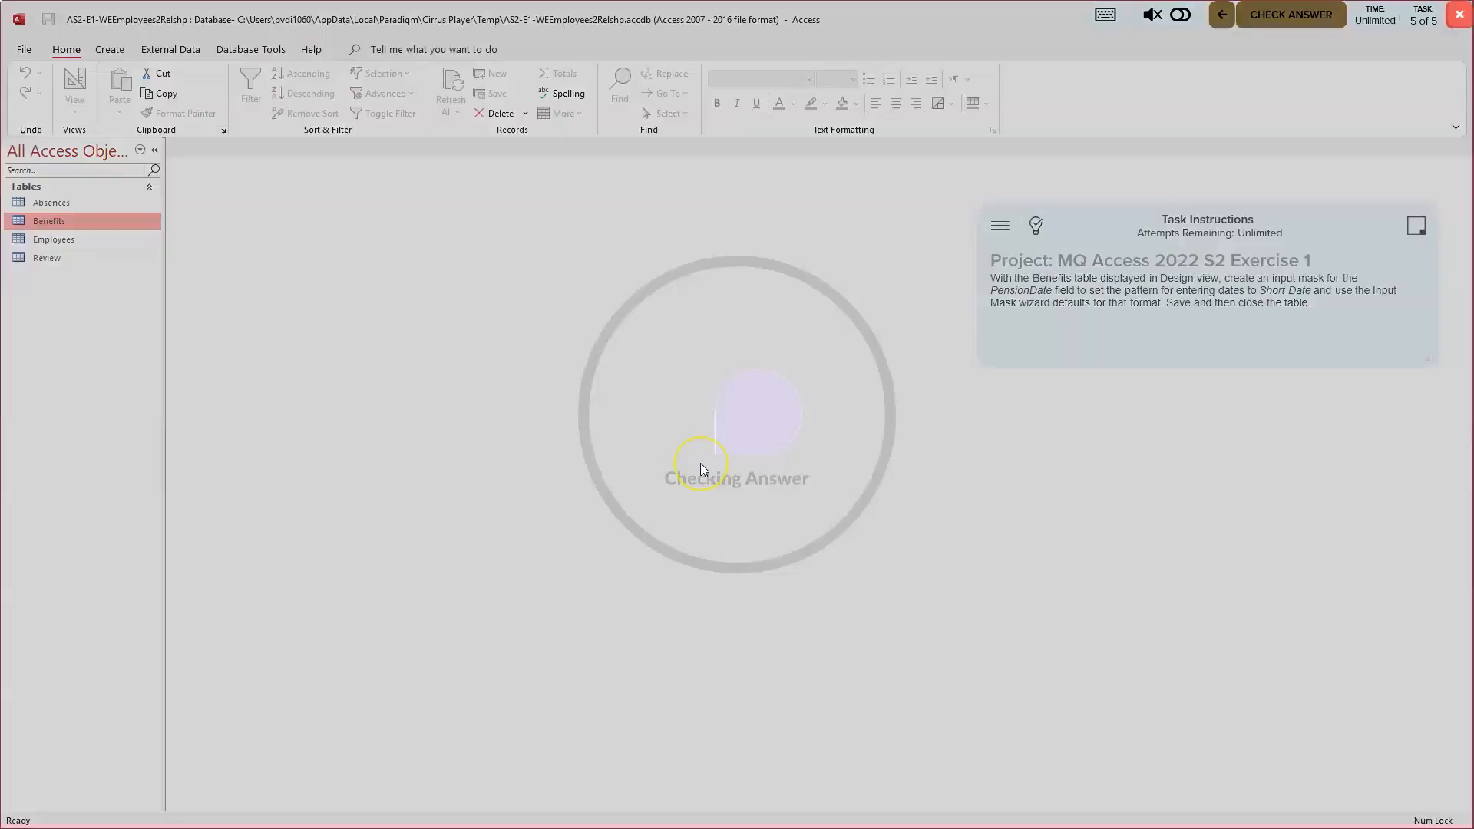